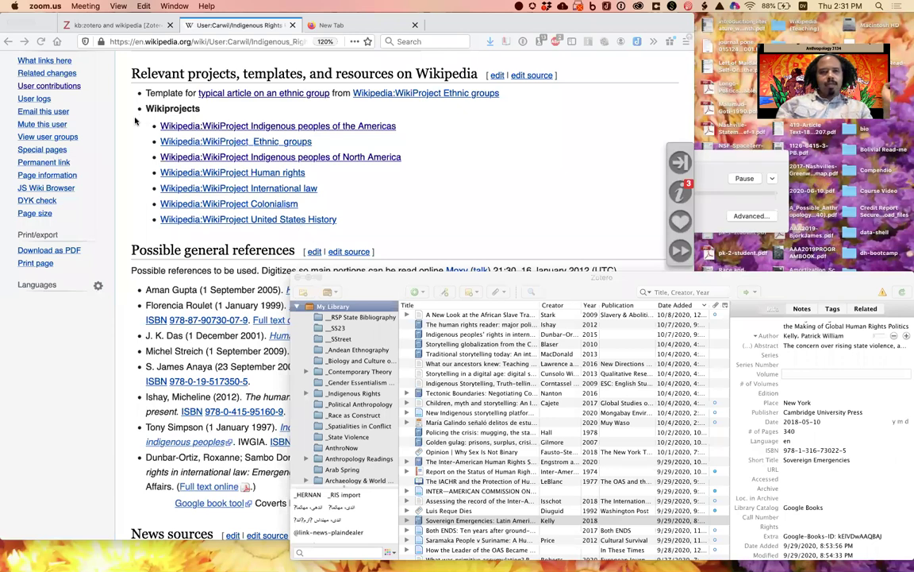
View the Zotero support page about Wikipedia in Firefox, and select the book "The human rights reader" in the Zotero library.
click(146, 140)
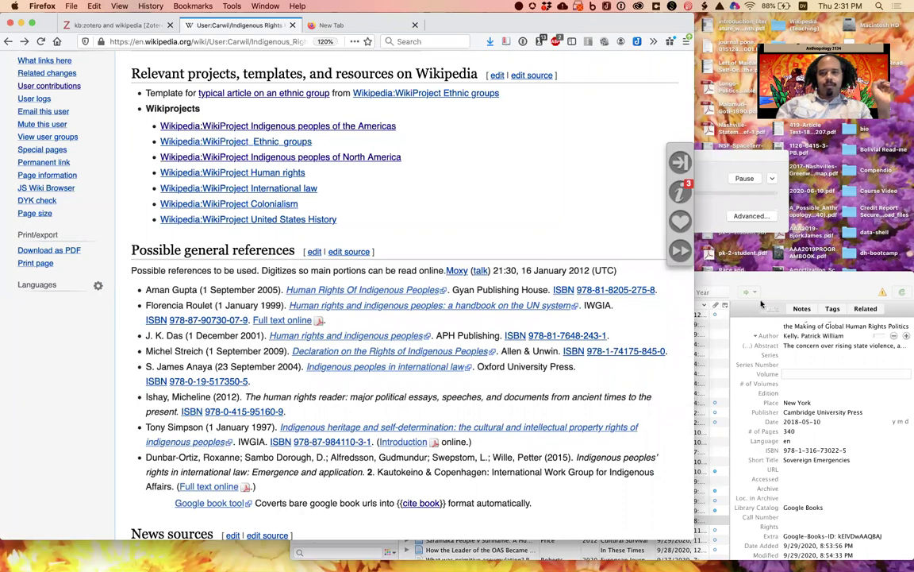
click(788, 294)
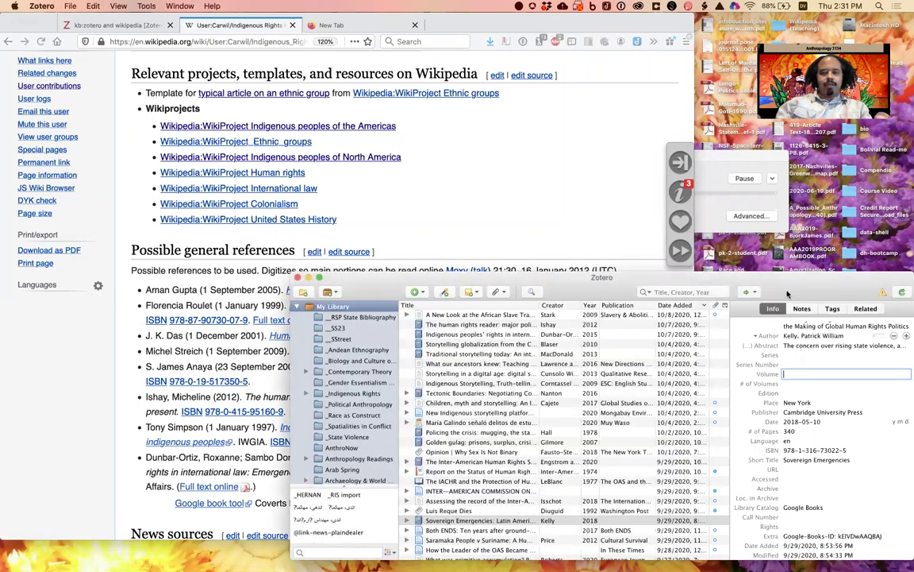
click(116, 121)
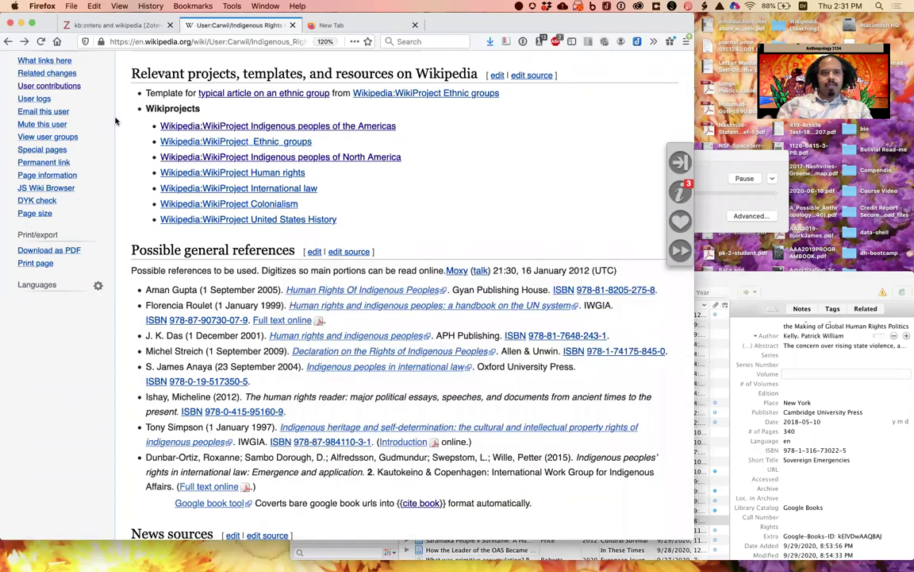
click(122, 26)
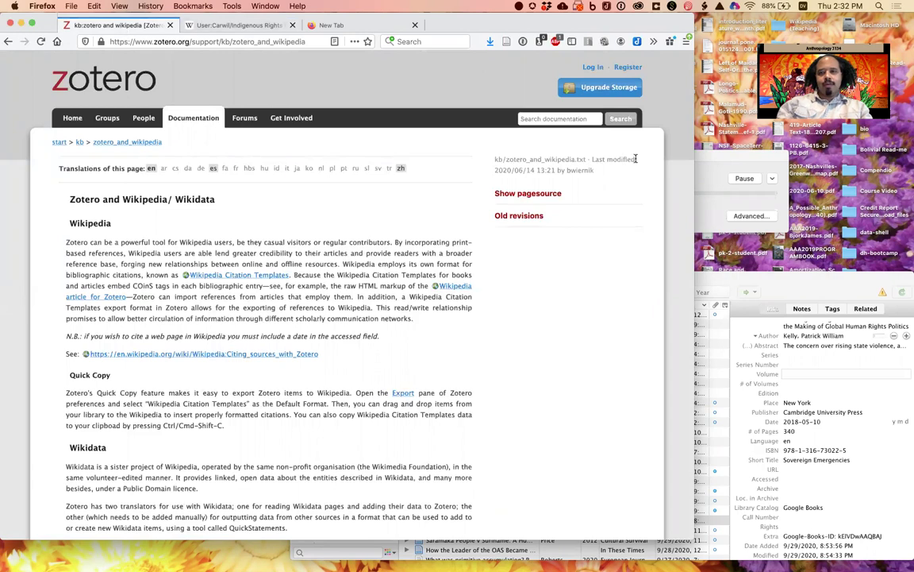
click(772, 282)
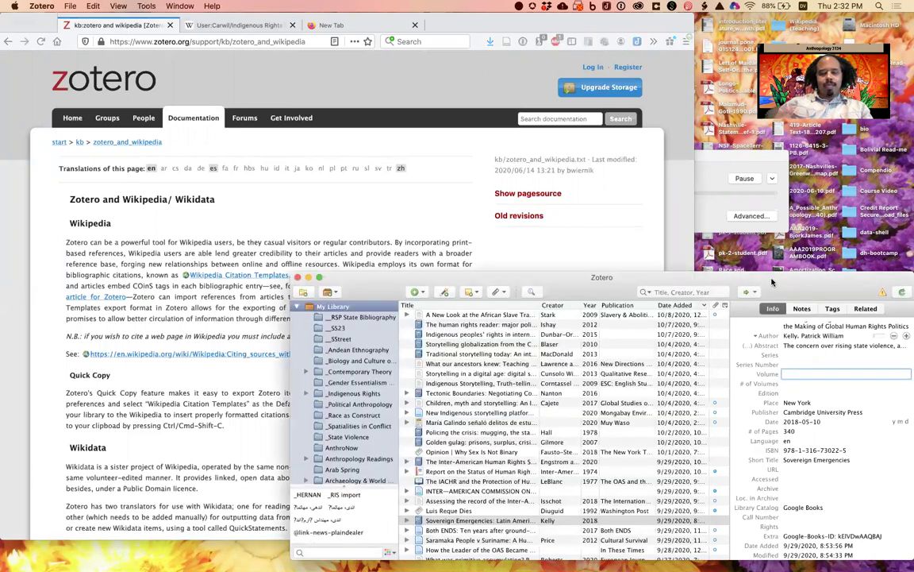
click(508, 324)
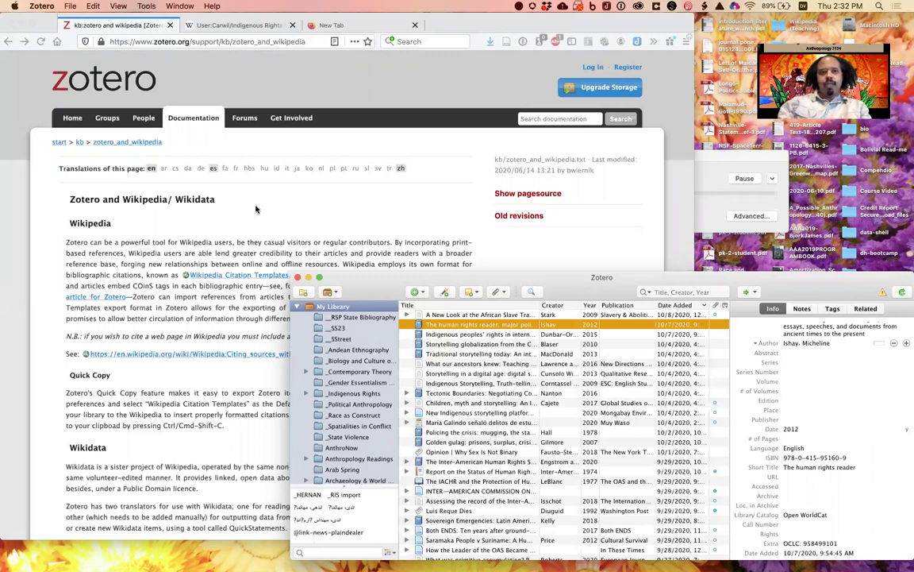
Switch to the Indigenous Rights Resources page in Firefox and open its "Possible general references" section for visual editing.
click(237, 26)
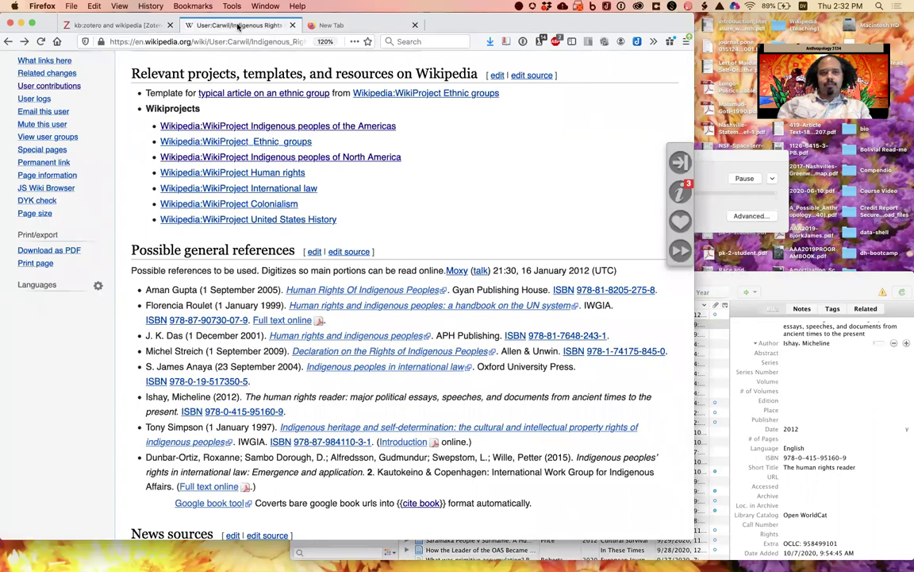
scroll(238, 176, up, 5)
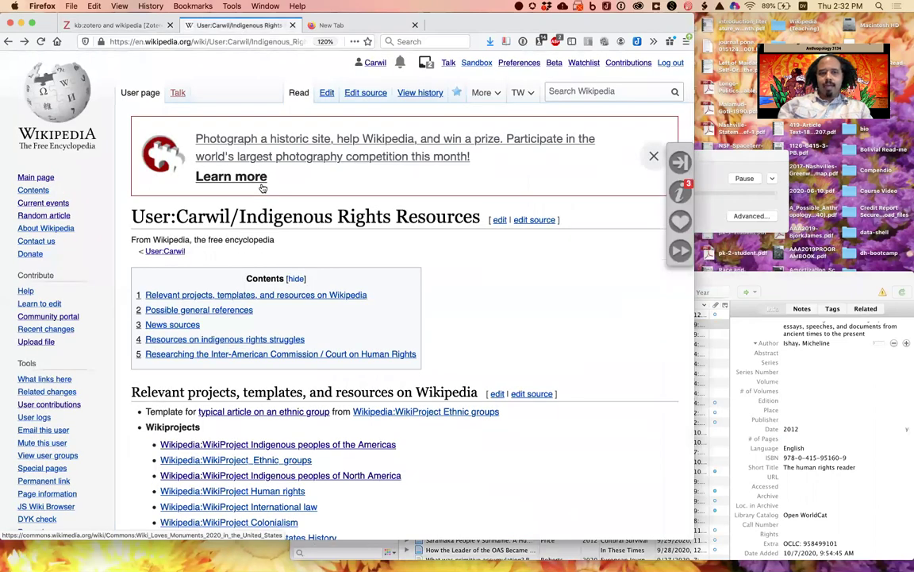
scroll(263, 189, down, 2)
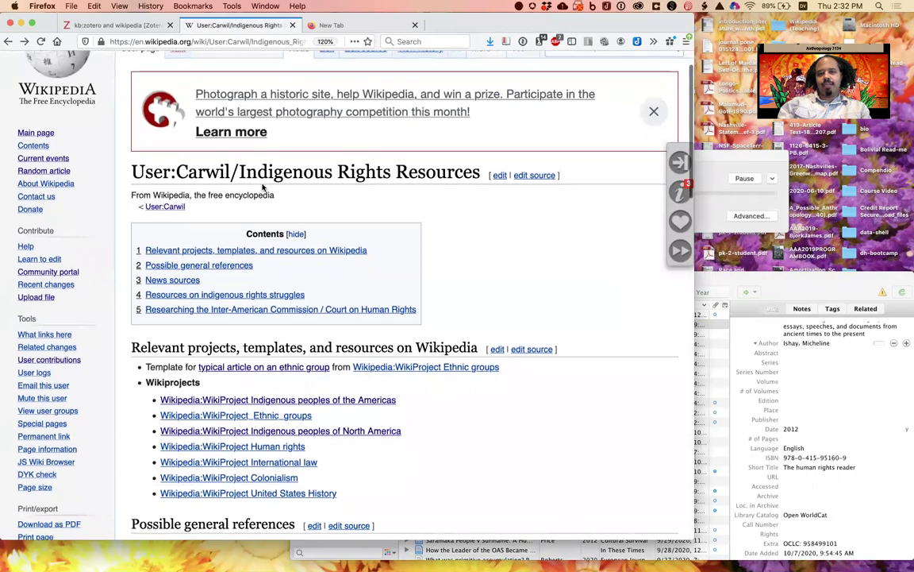
scroll(263, 188, down, 8)
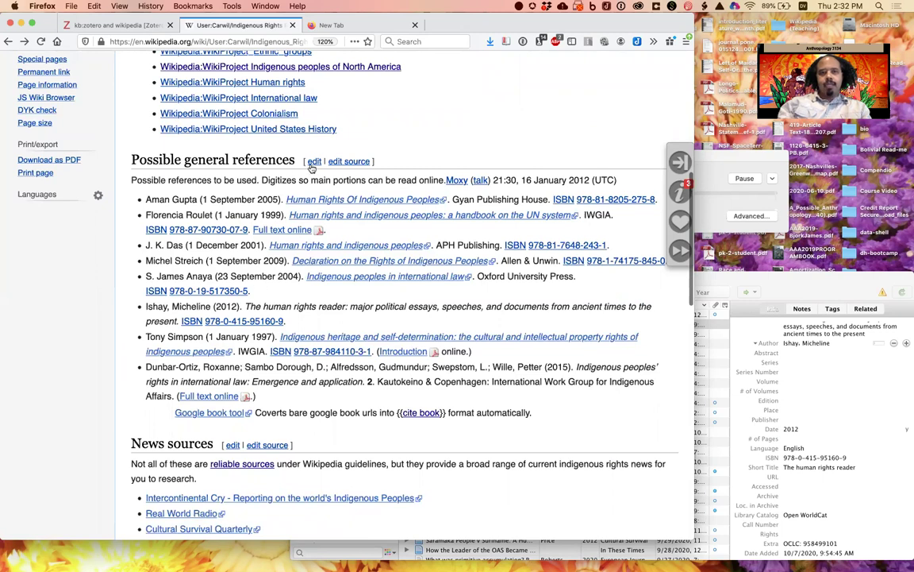
scroll(315, 142, up, 9)
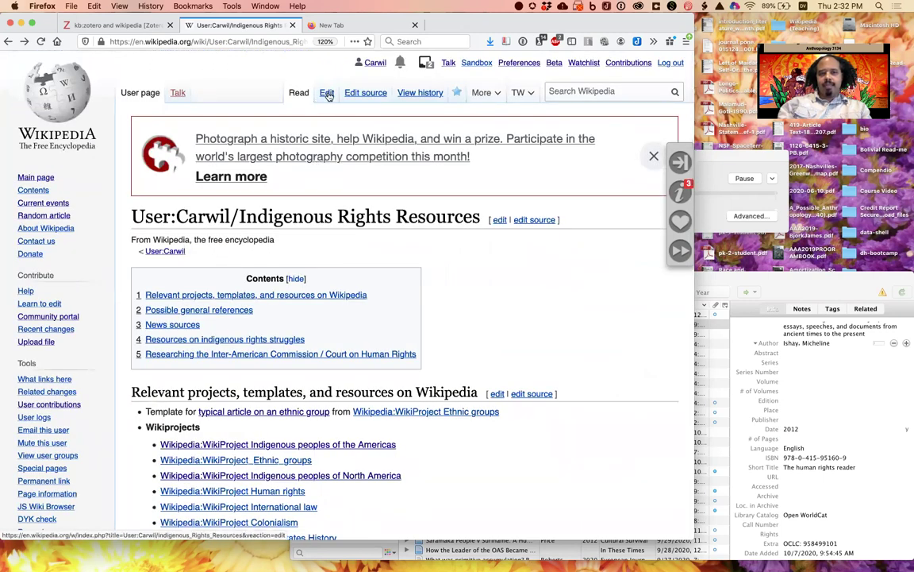
scroll(323, 285, down, 8)
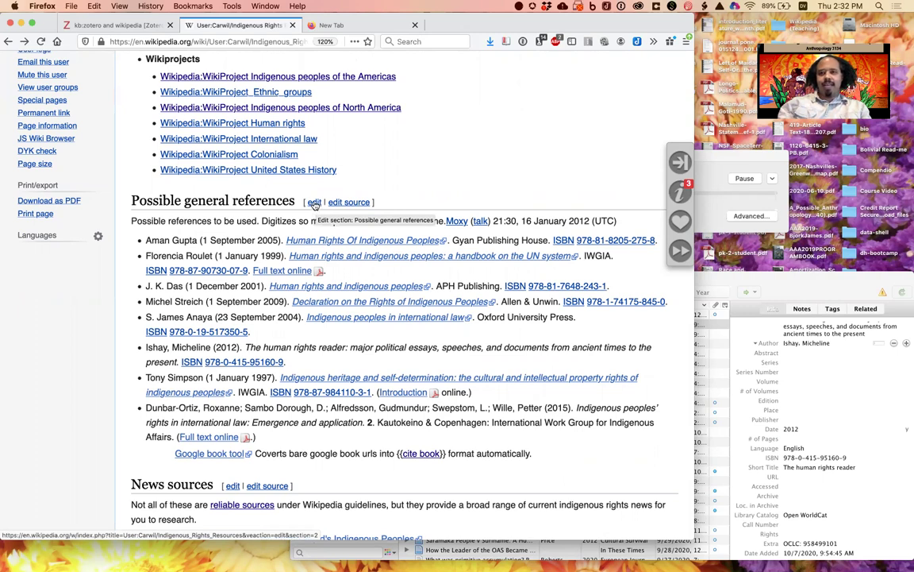
click(314, 203)
Insert a paragraph reading "Bibliography" above the News sources heading and format it as Sub-heading 1.
scroll(333, 262, down, 5)
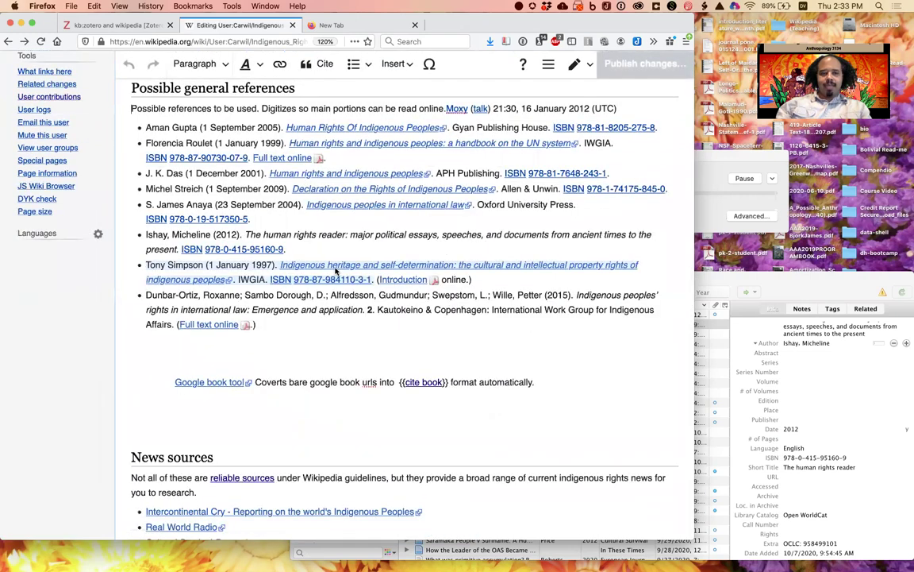
mouse_move(156, 431)
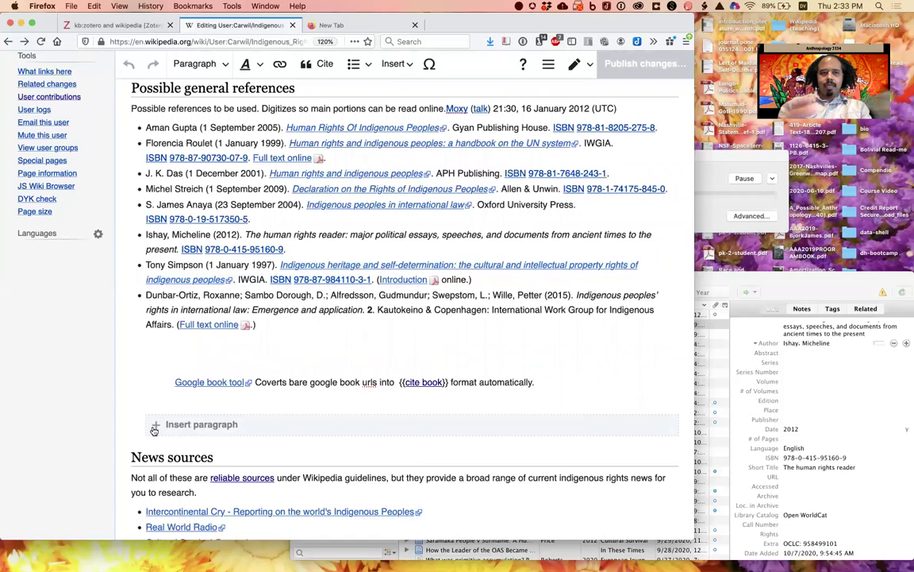
click(155, 426)
scroll(197, 339, up, 4)
scroll(198, 339, down, 4)
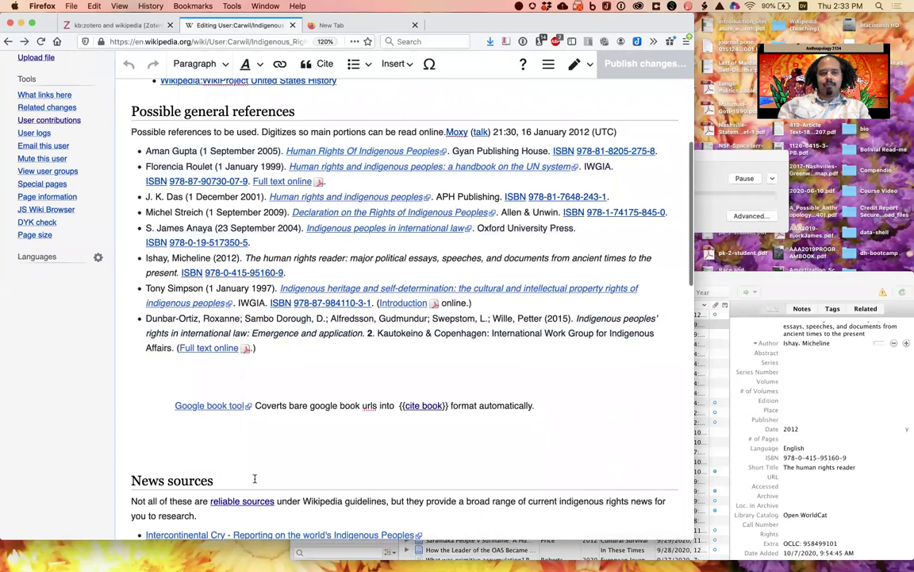
click(194, 448)
text(Bibliography)
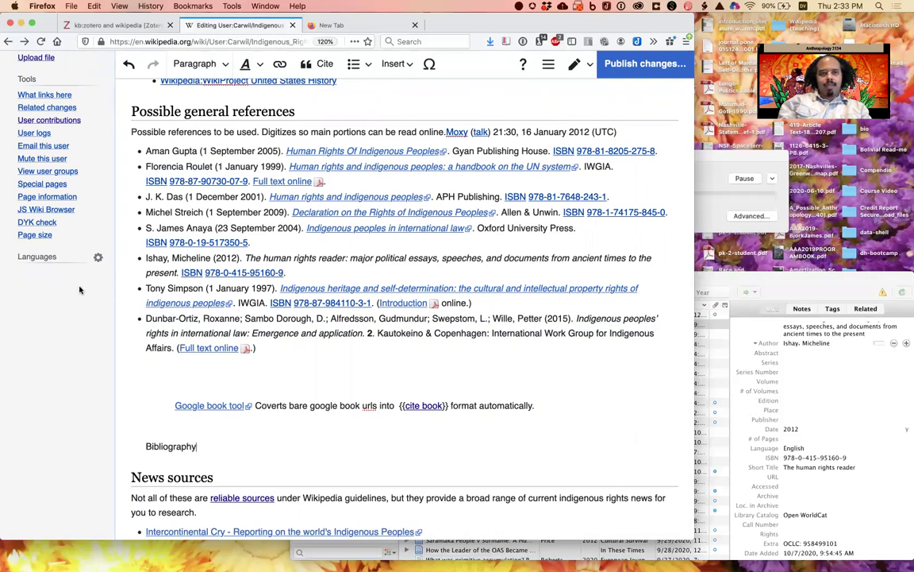
click(184, 63)
click(179, 153)
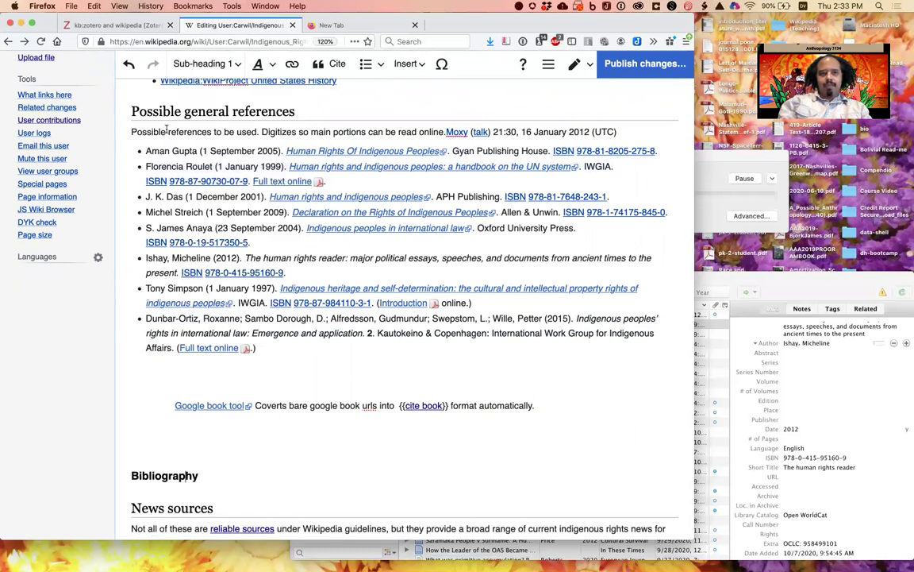
Add a new line under the Bibliography heading and turn it into a bullet list.
scroll(274, 394, down, 3)
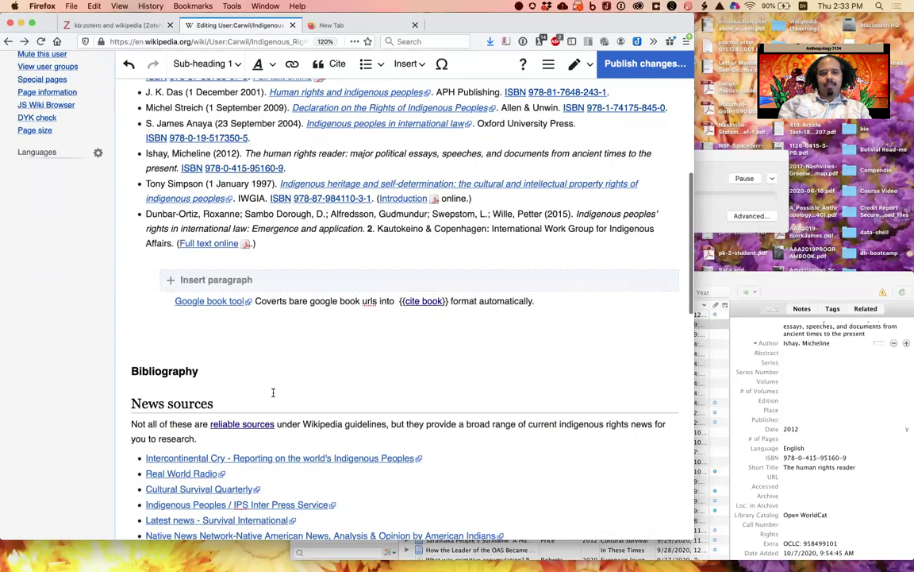
click(234, 363)
key(Return)
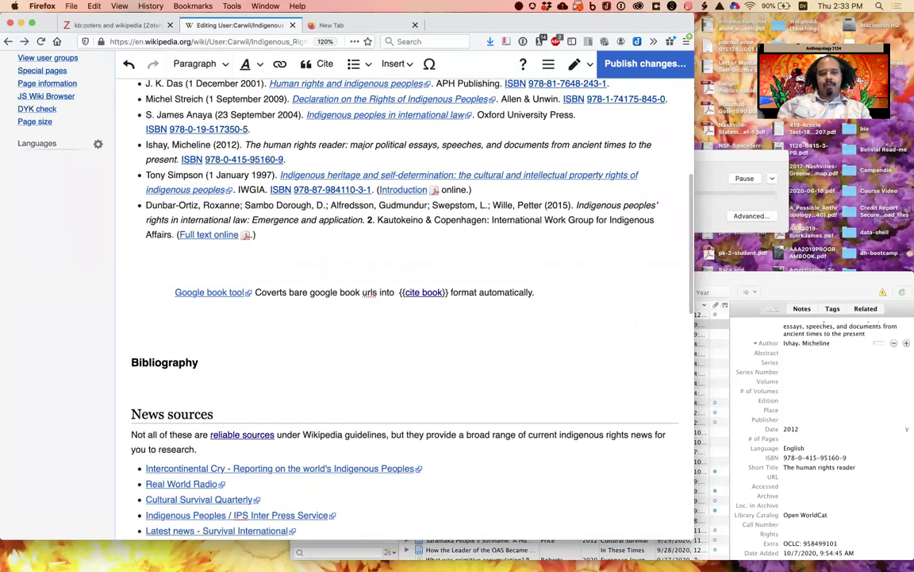
click(353, 70)
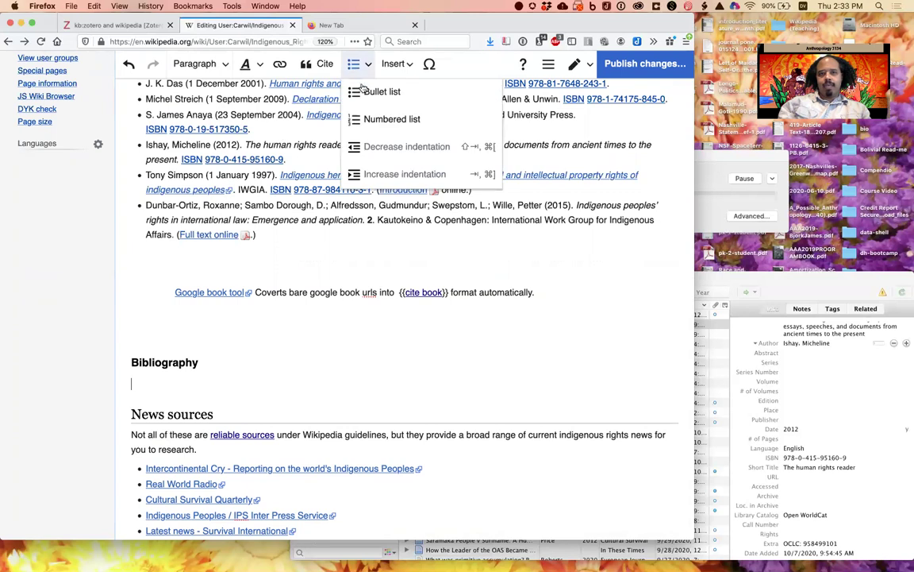
click(365, 95)
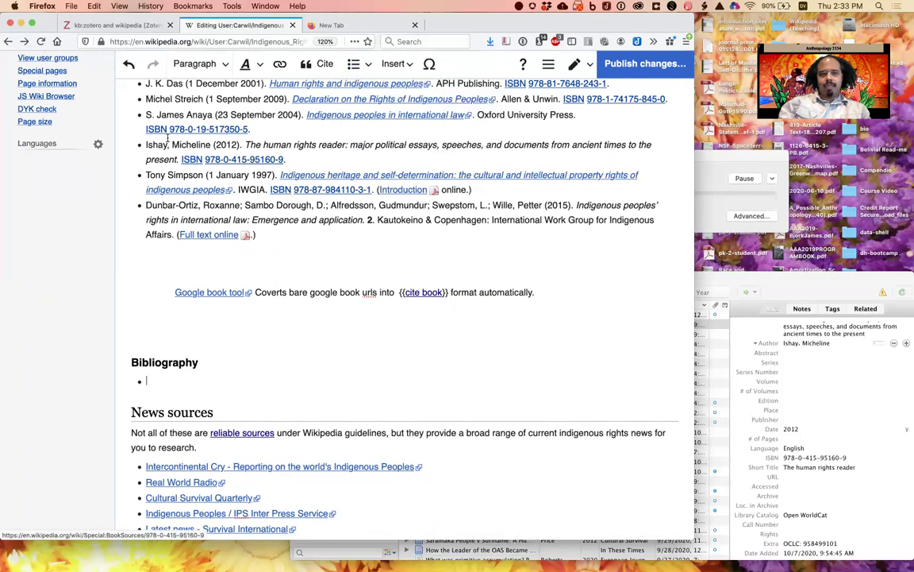
Switch to Zotero and set the Quick Copy default export format to Wikipedia Citation Templates in the preferences.
click(720, 282)
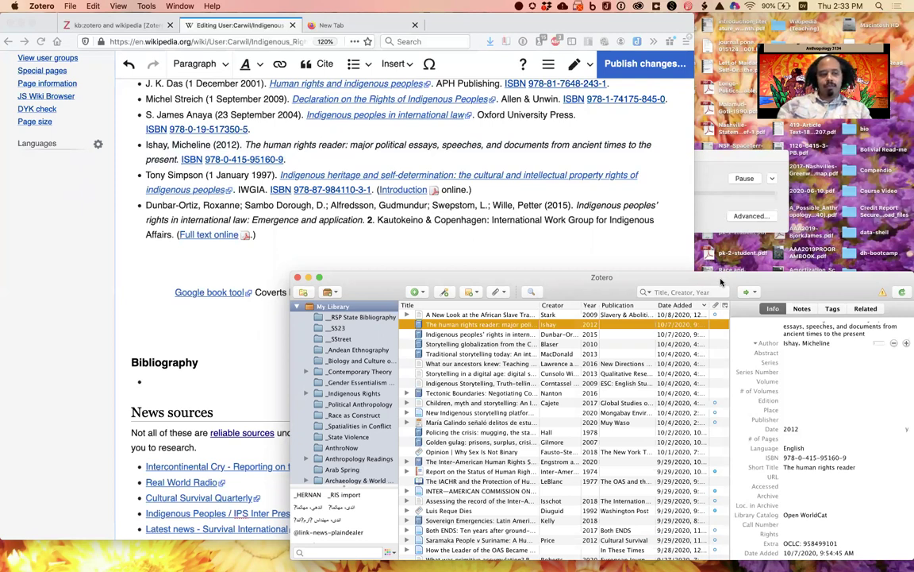
click(50, 5)
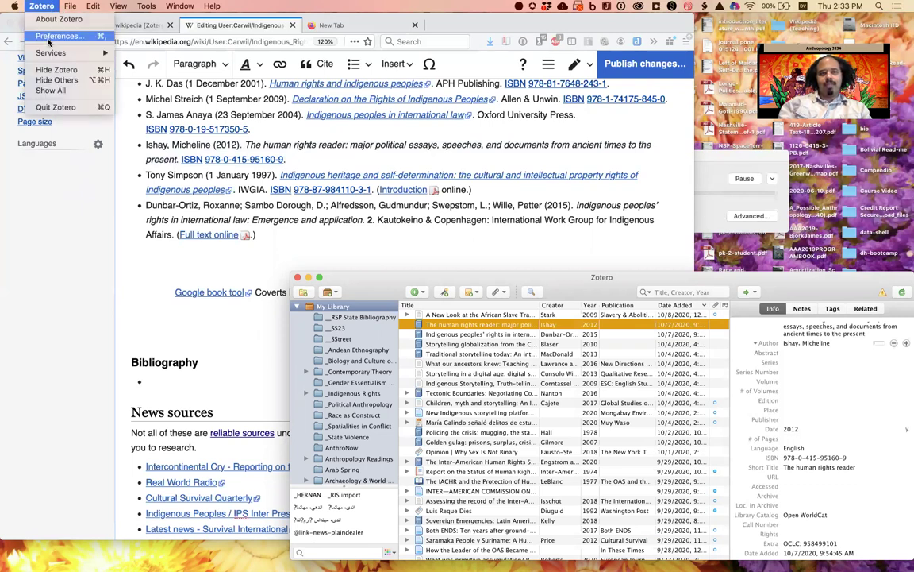
click(47, 36)
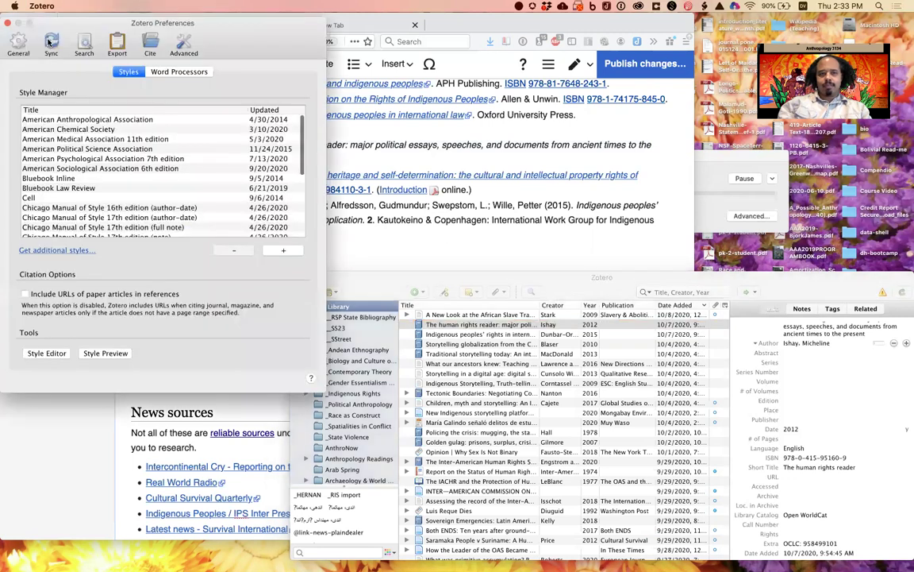
click(116, 46)
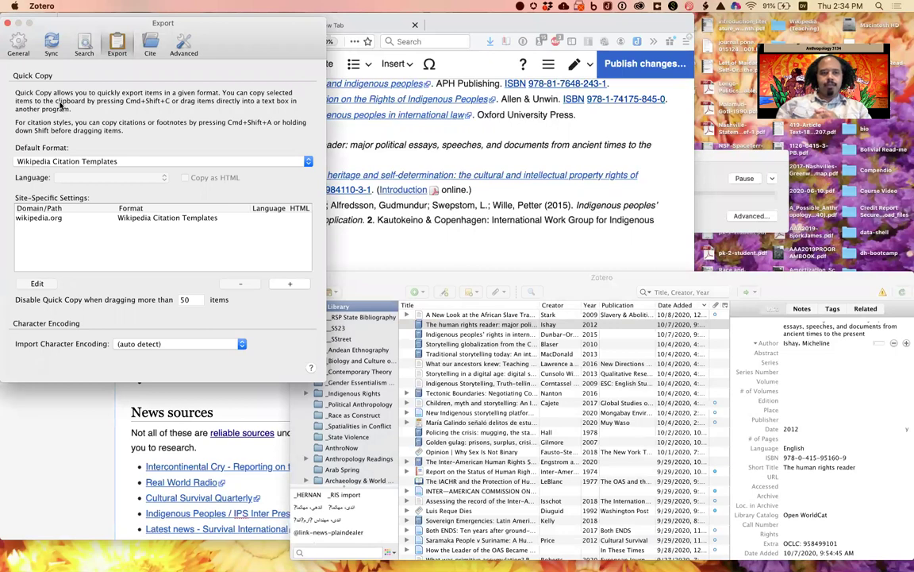
click(87, 162)
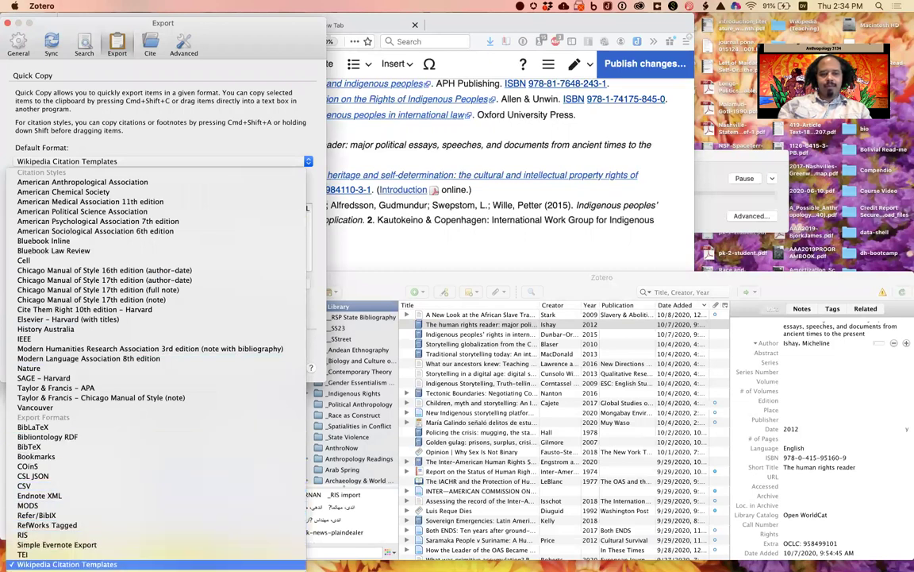
click(66, 564)
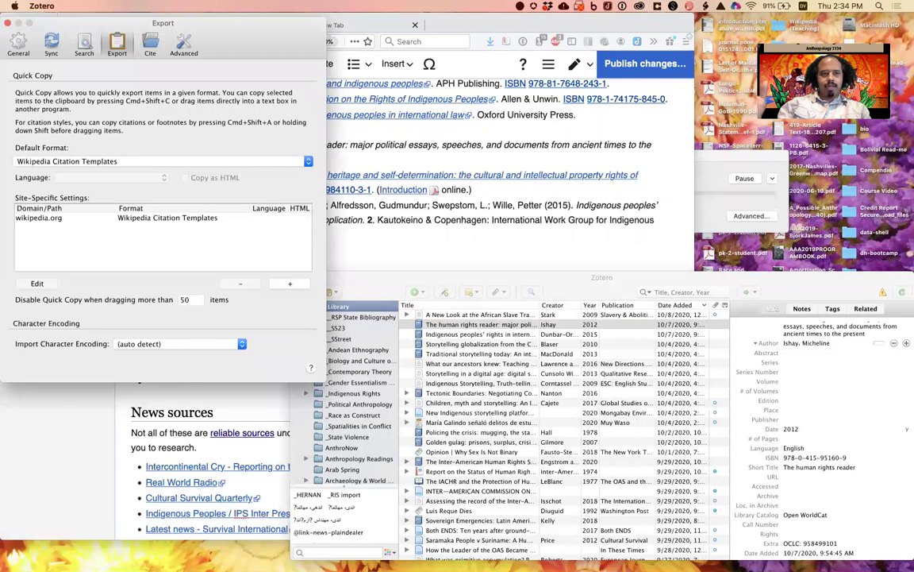
Copy "The human rights reader" from the Zotero library and paste its citation into the Bibliography bullet in Firefox.
click(387, 273)
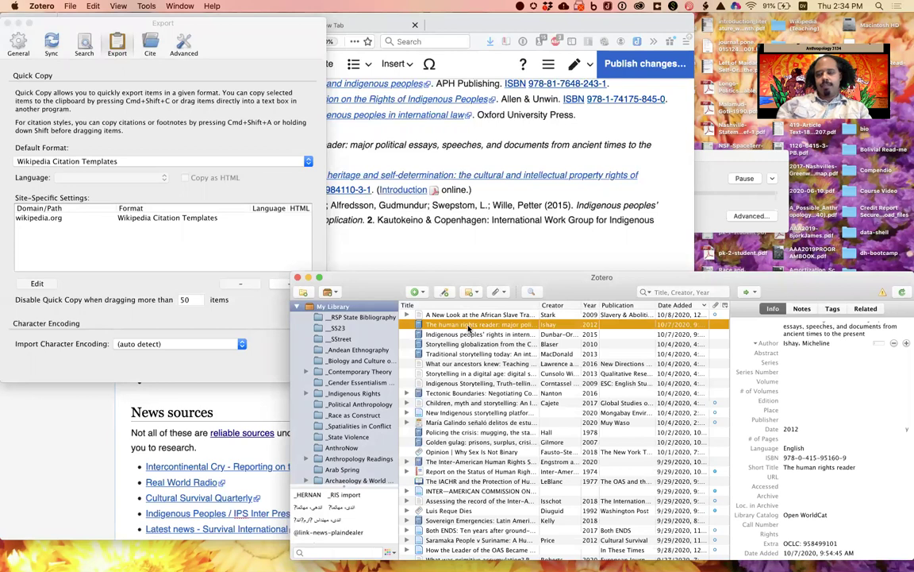
scroll(825, 358, up, 1)
click(828, 391)
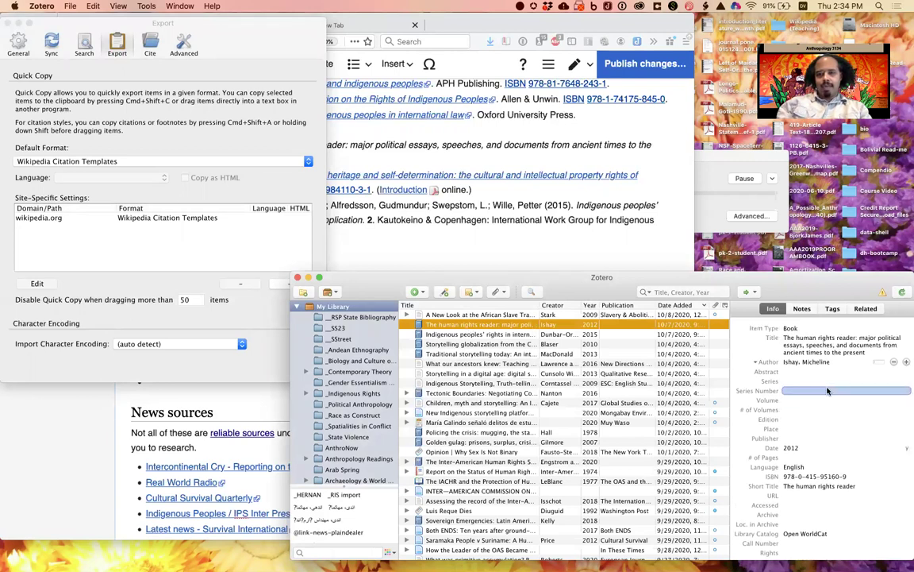
click(544, 326)
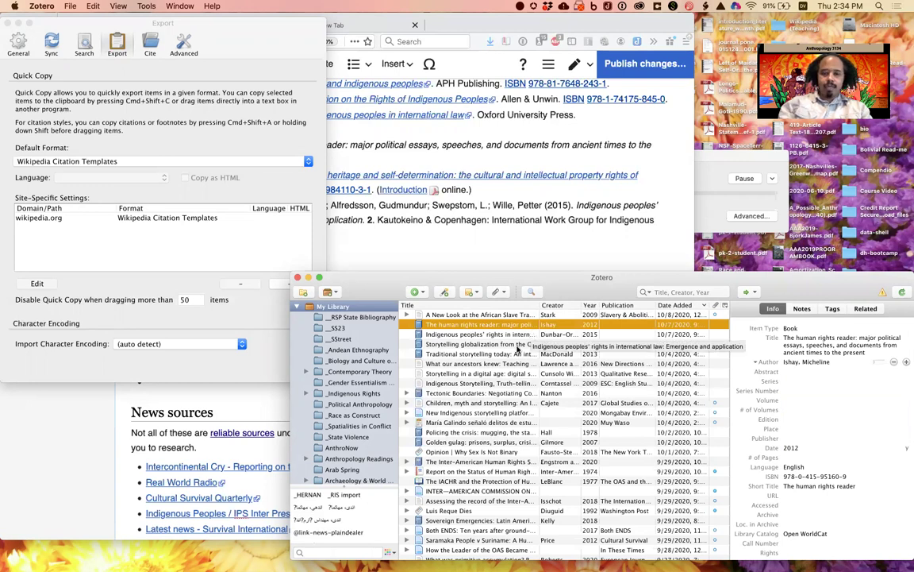
click(213, 392)
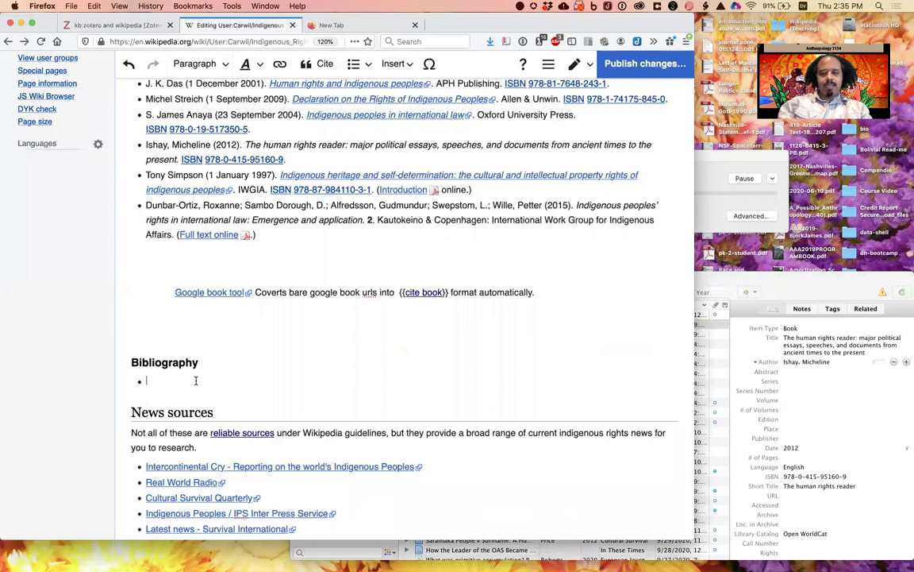
key(super+v)
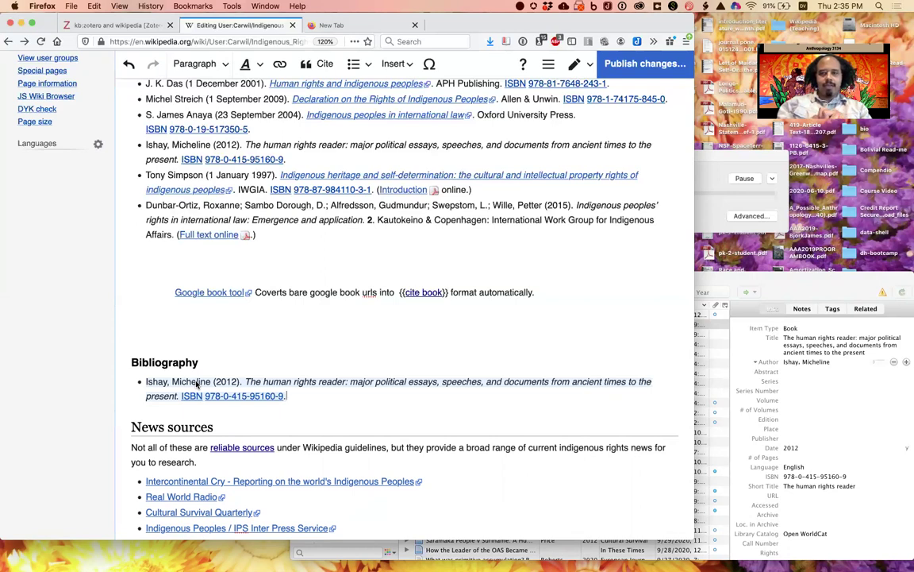
Delete the pasted "The human rights reader" citation from the Bibliography bullet.
click(711, 276)
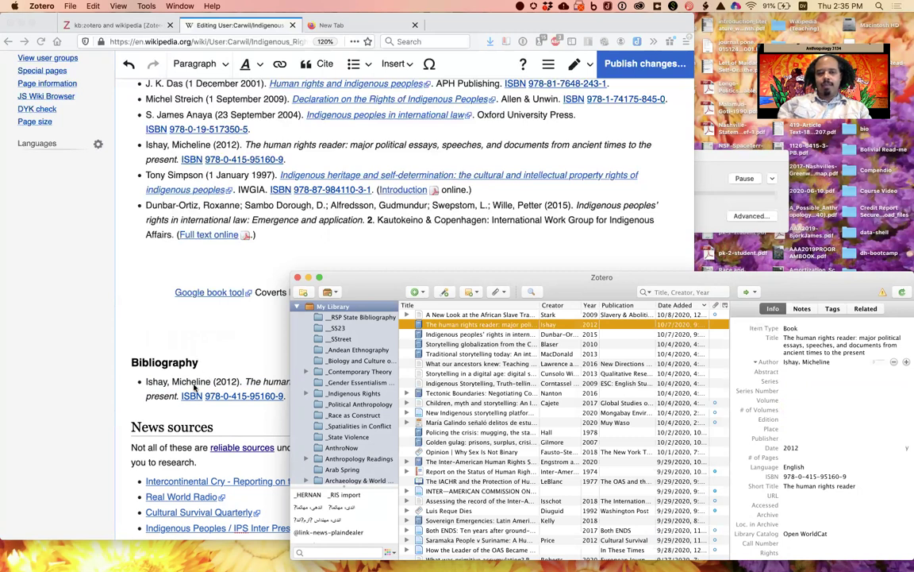
click(288, 391)
drag(287, 391, 146, 387)
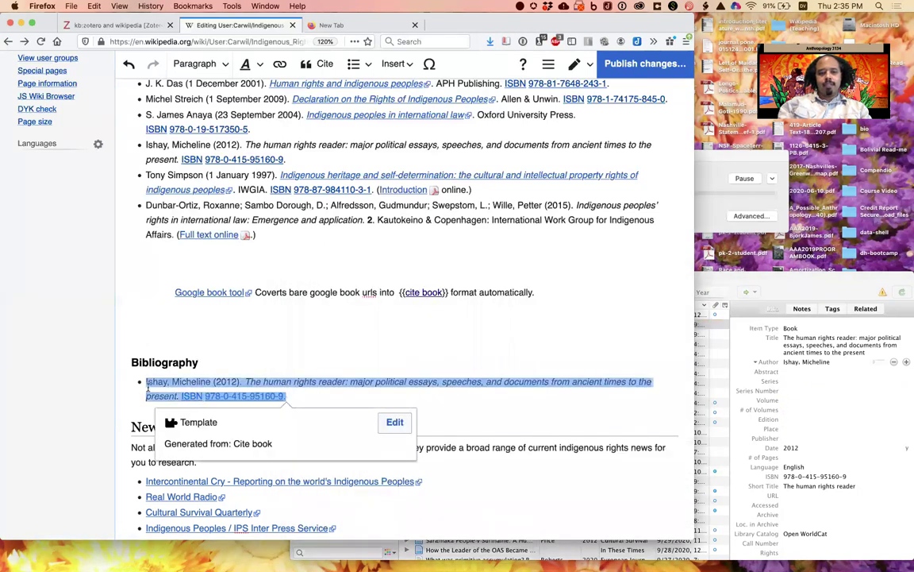
key(BackSpace)
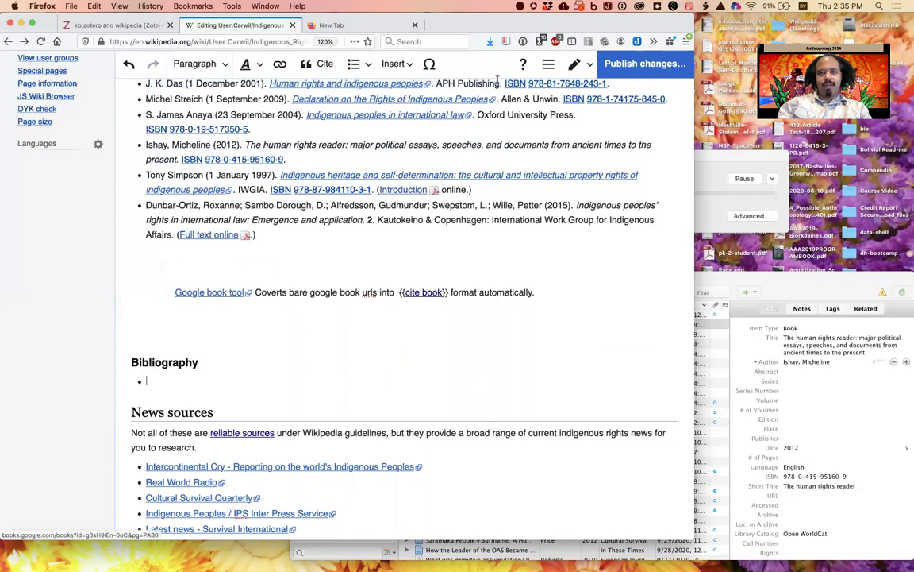
Look up the full title of "The human rights reader" on worldcat.org in a new tab and open its newest English edition's record.
key(super+t)
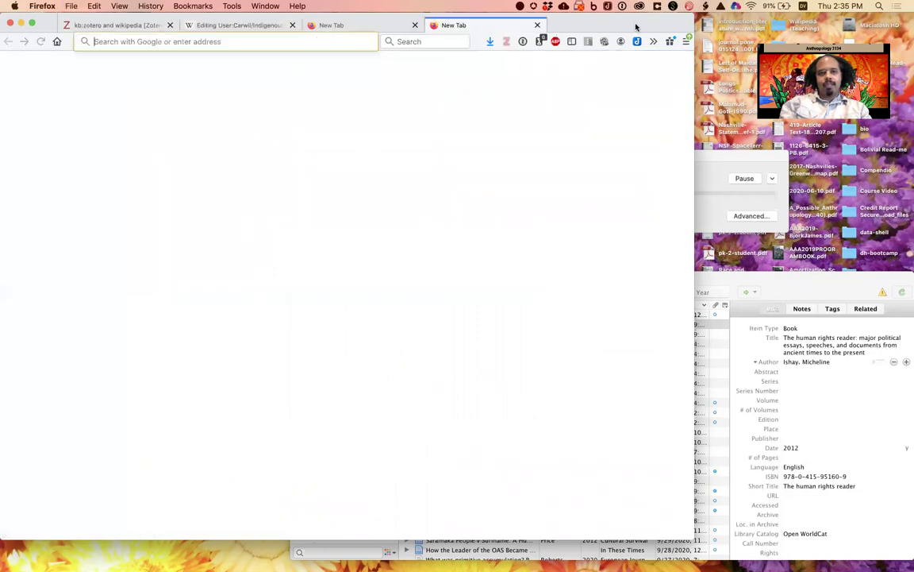
text(worldcat.org)
key(Return)
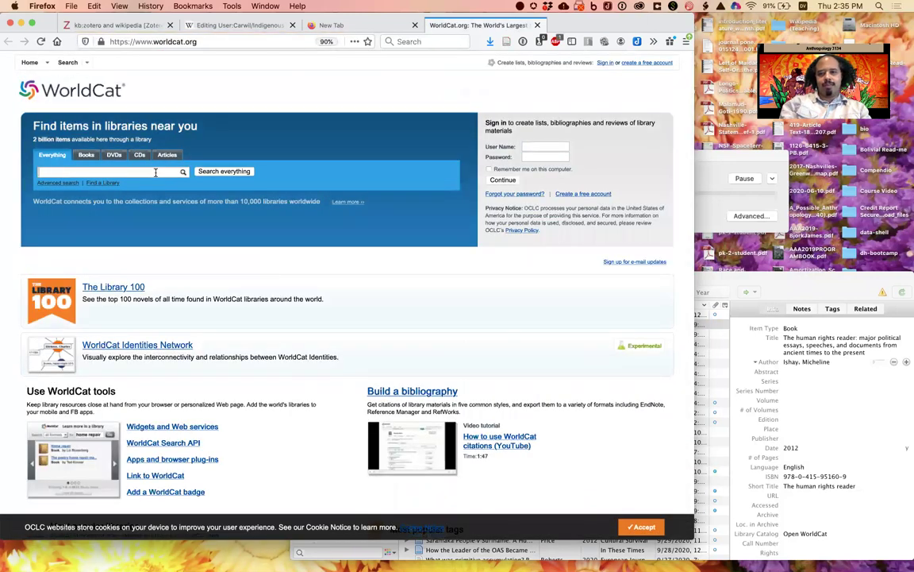
click(812, 343)
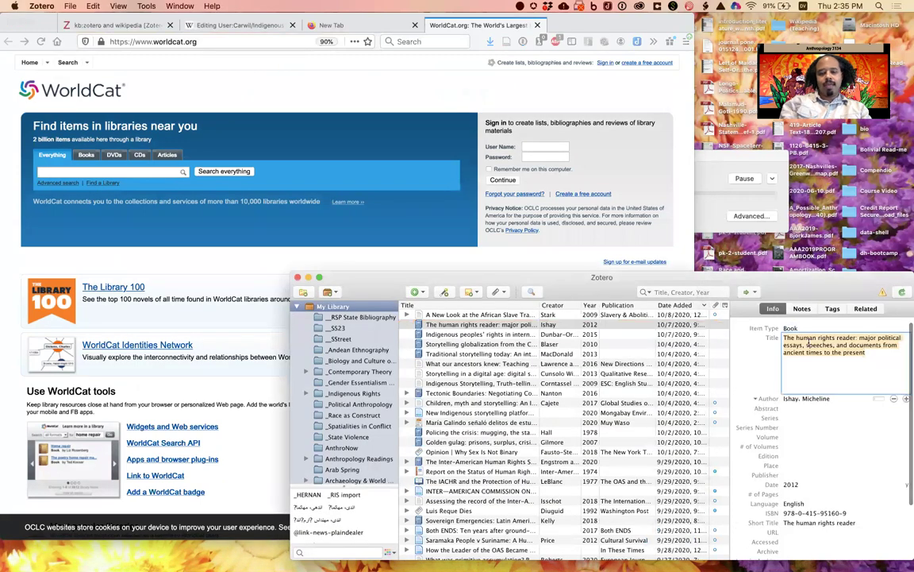
click(158, 171)
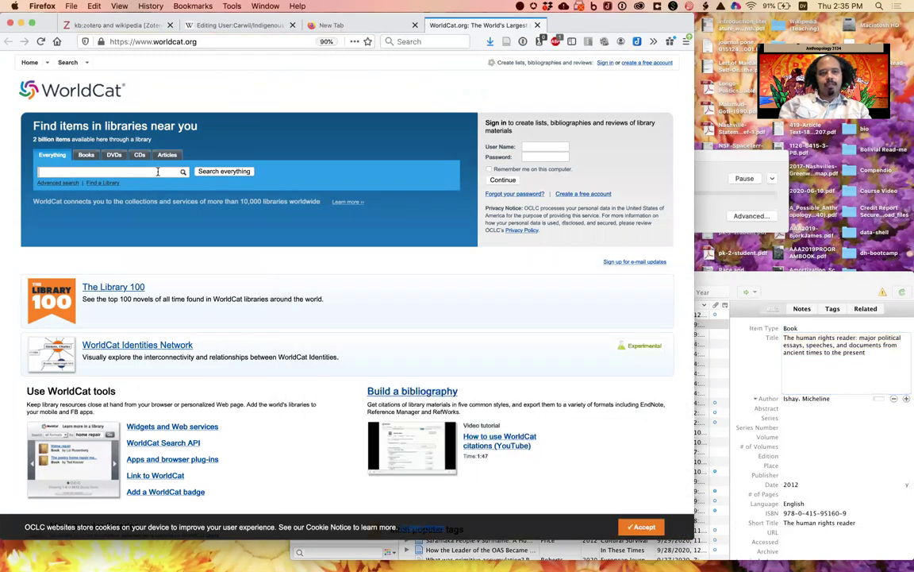
text(The human rights reader: major political essays, speeches, and documents from ancient times to the present)
key(Return)
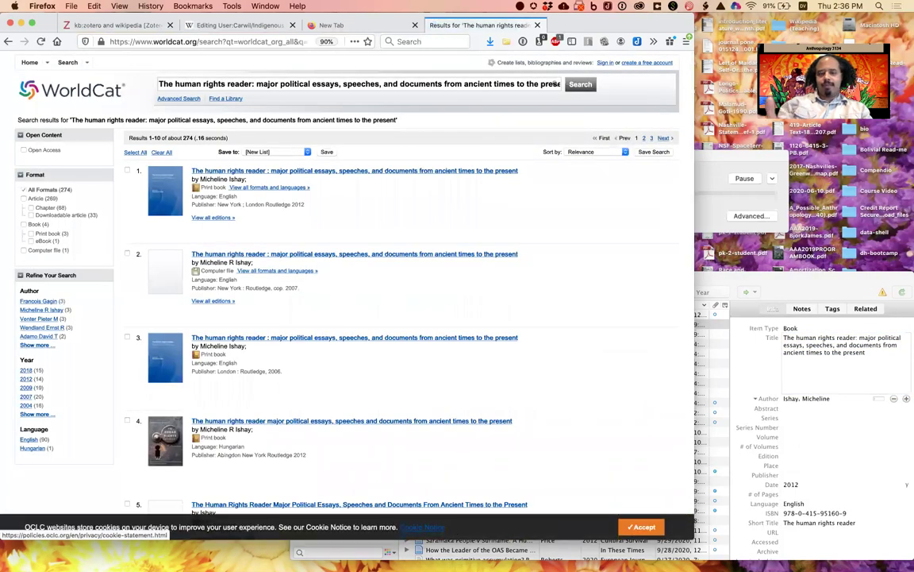
click(208, 219)
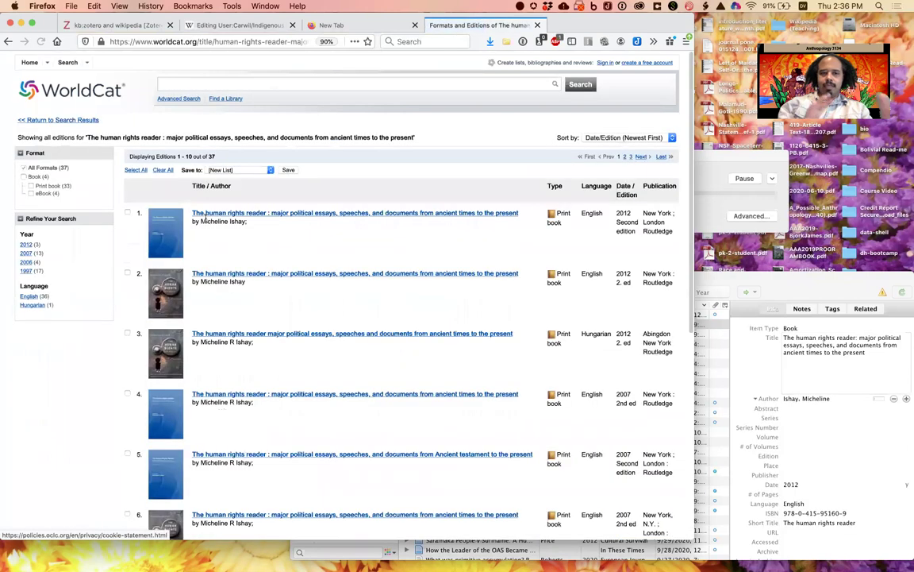
click(277, 214)
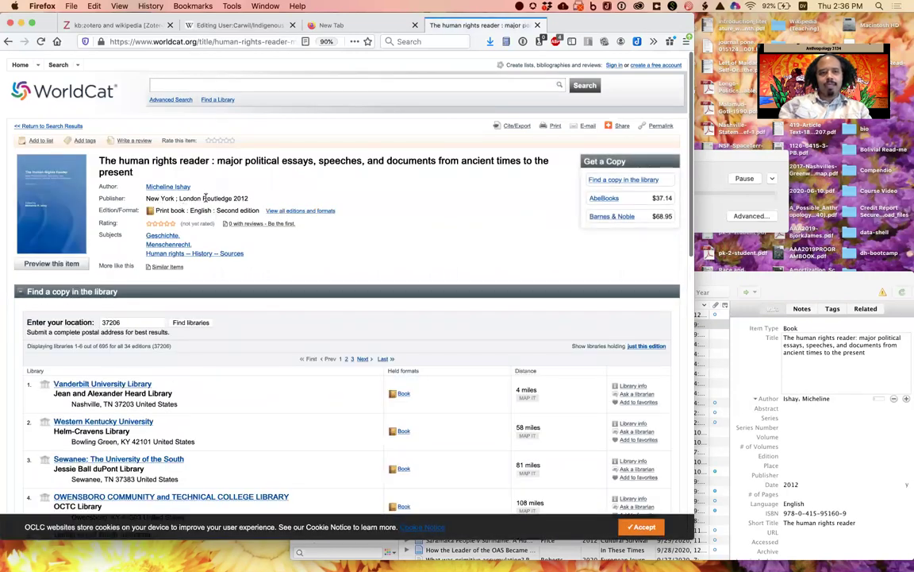
In Zotero, set the place of "The human rights reader" to New York and its publisher to Routledge.
click(822, 473)
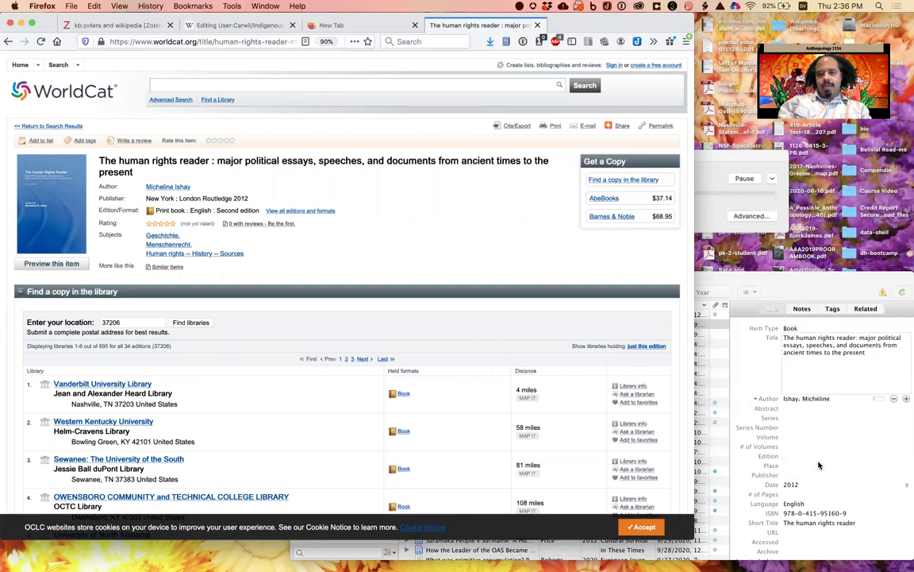
text(New York)
key(Tab)
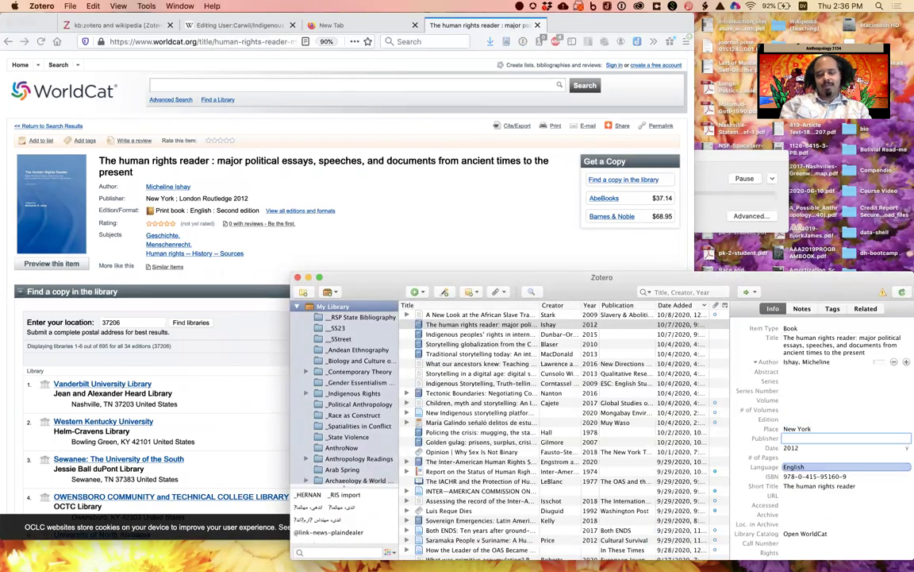
text(Routledge)
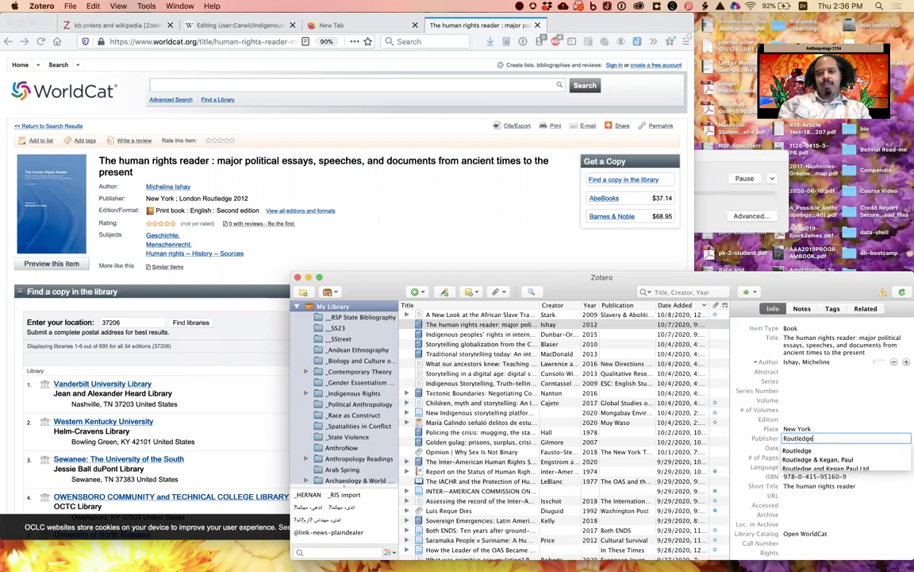
key(Return)
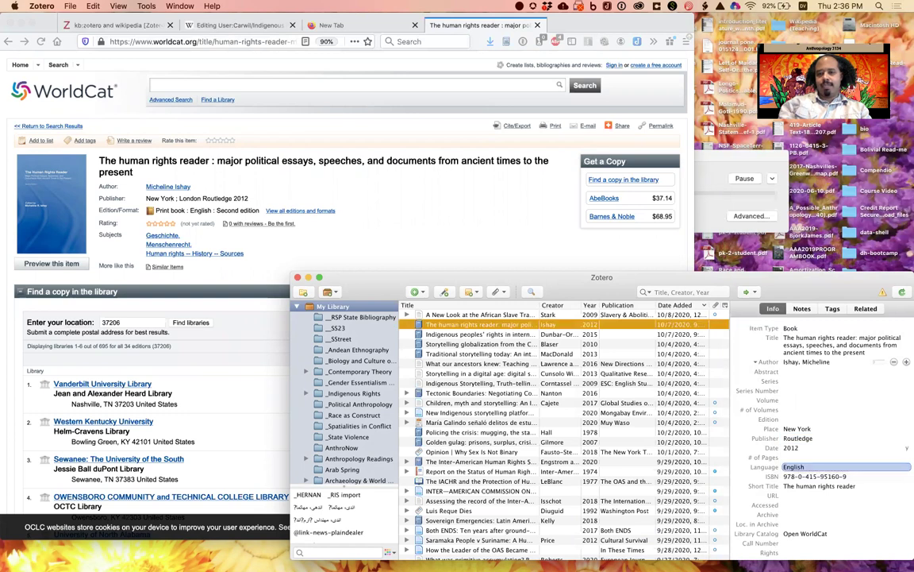
click(844, 466)
key(Return)
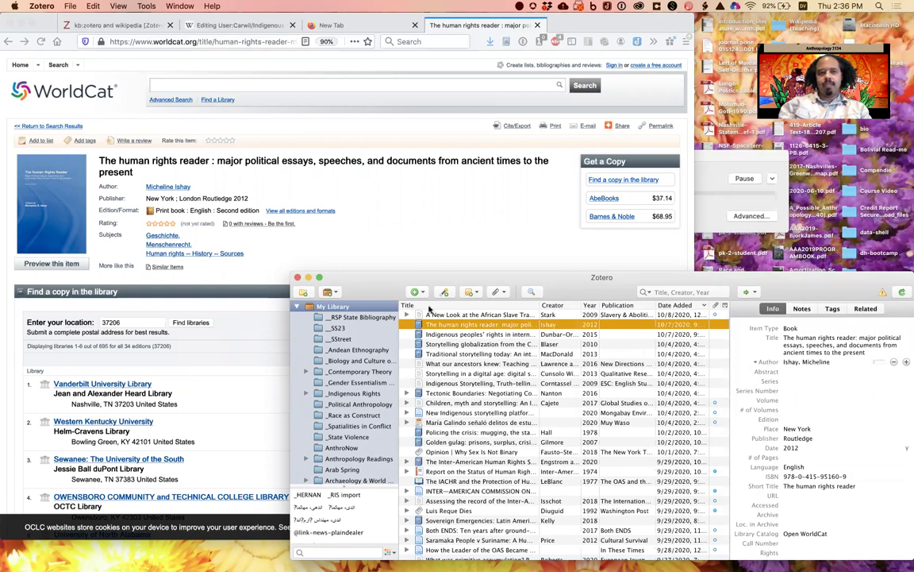
Paste the updated "The human rights reader" citation into the Bibliography bullet on the Wikipedia page in Firefox and start another bullet.
click(211, 24)
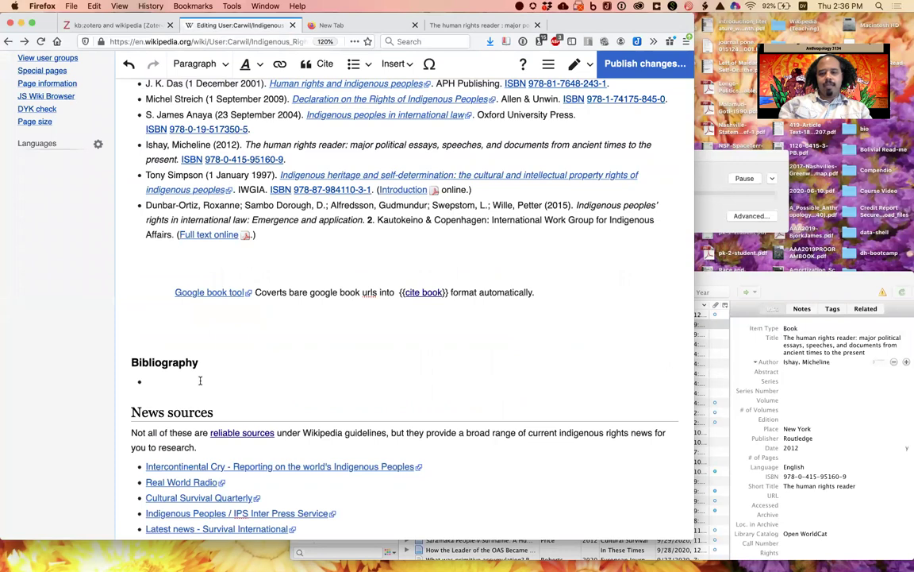
key(super+v)
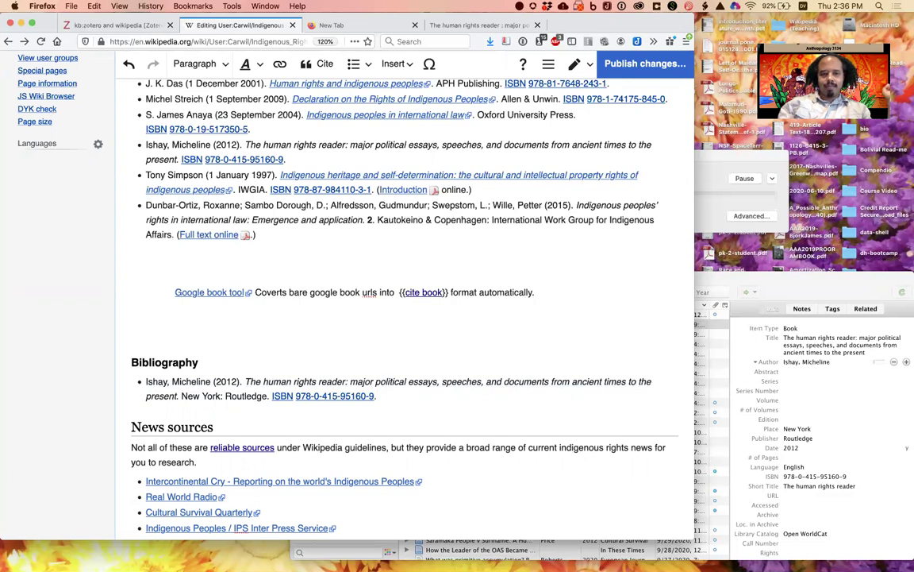
key(Return)
Copy "Indigenous peoples' rights in international law: Emergence and application" from Zotero and paste its citation into the second Bibliography bullet in Firefox.
click(707, 366)
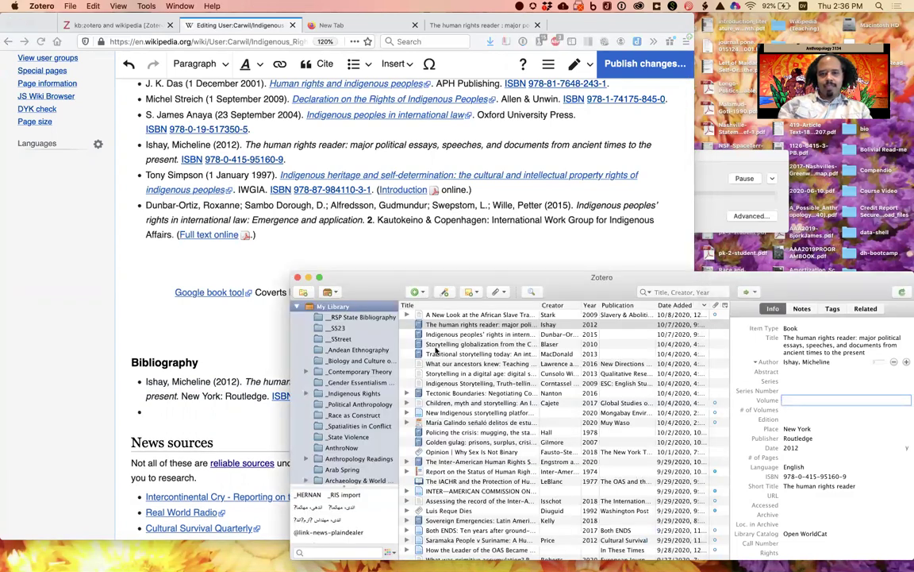
click(450, 334)
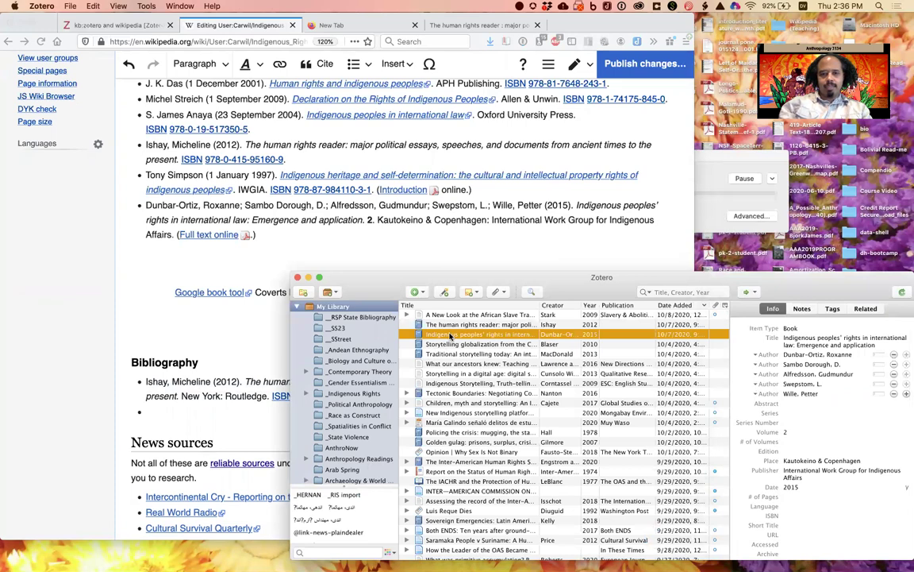
click(197, 415)
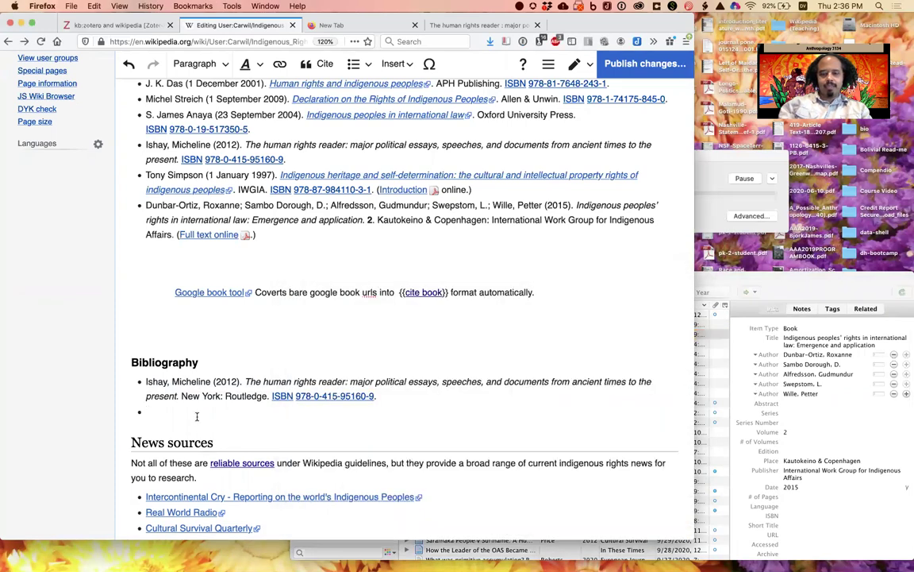
text(Dunbar-Ortiz, Roxanne; Sambo Dorough, D.; Alfredsson, Gudmundur; Swepstom, L.; Wille, Petter (2015). Indigenous peoples' rights in international law: Emergence and application. 2. Kautokeino & Copenhagen: International Work Group for Indigenous Affairs.)
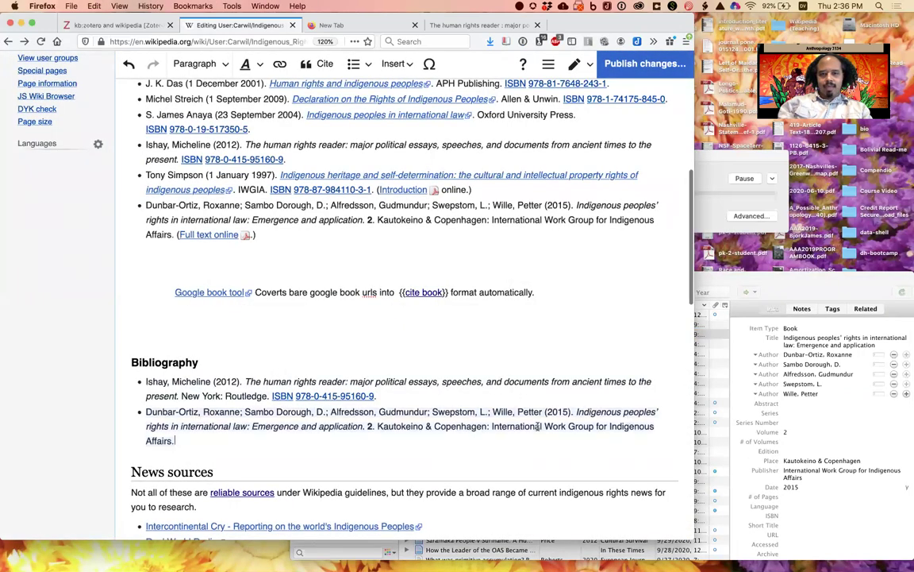
Copy "Storytelling globalization from the Chaco and beyond" from Zotero and paste its citation as a third Bibliography bullet in Firefox.
click(809, 422)
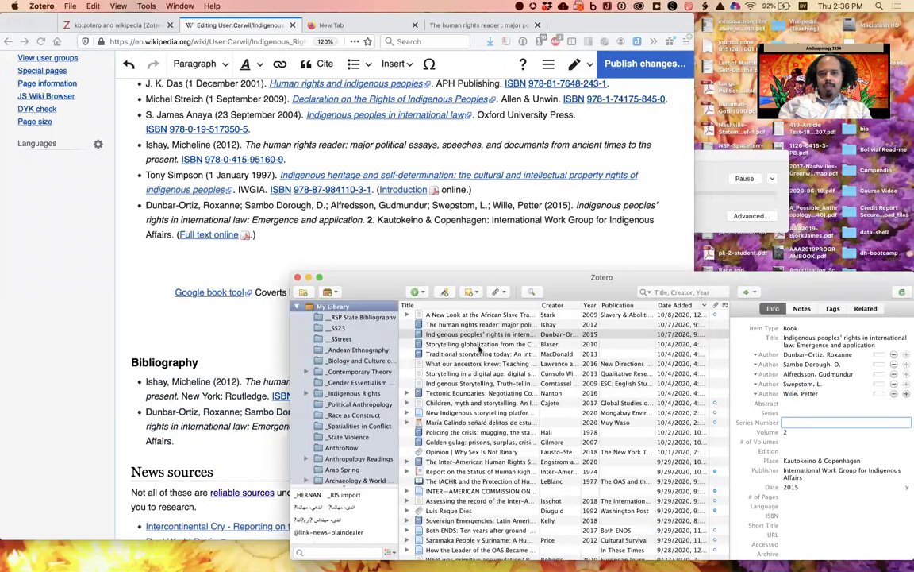
click(479, 346)
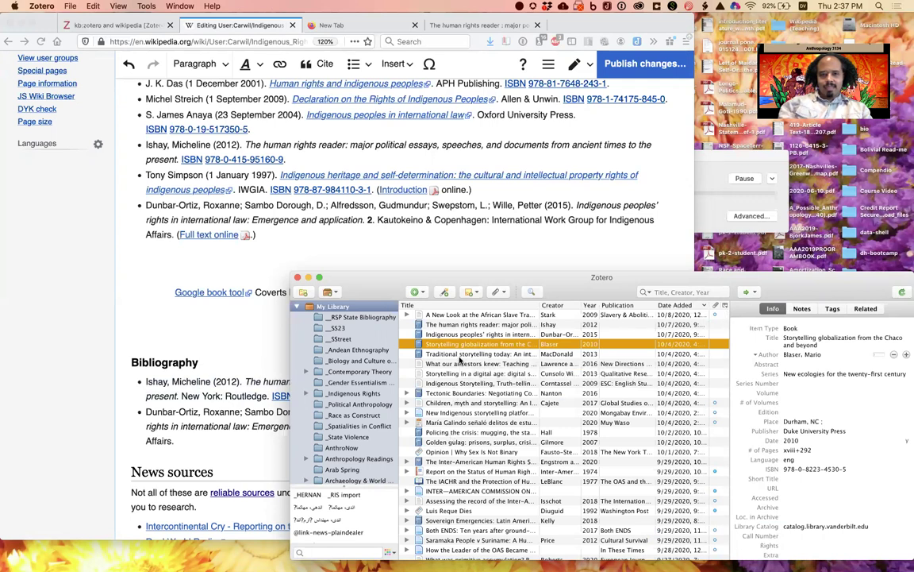
click(176, 441)
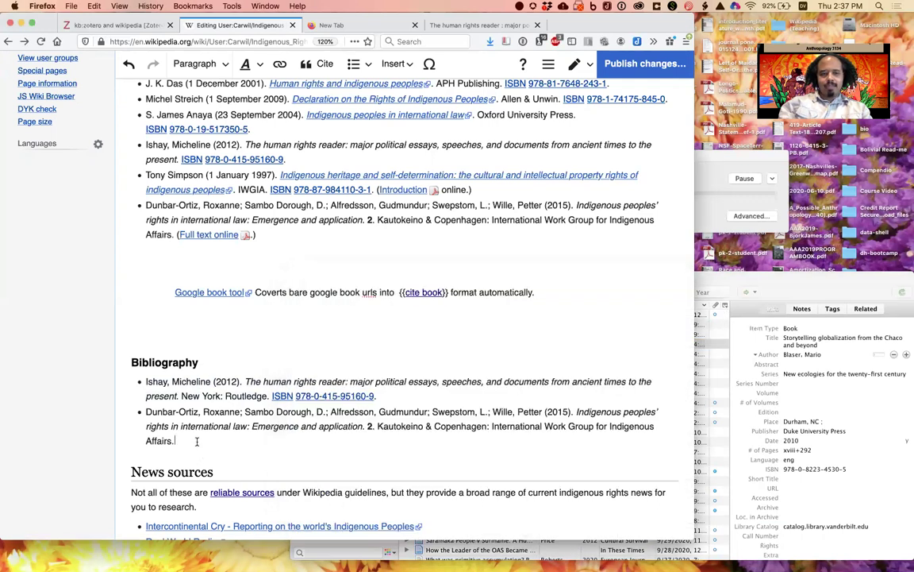
key(Return)
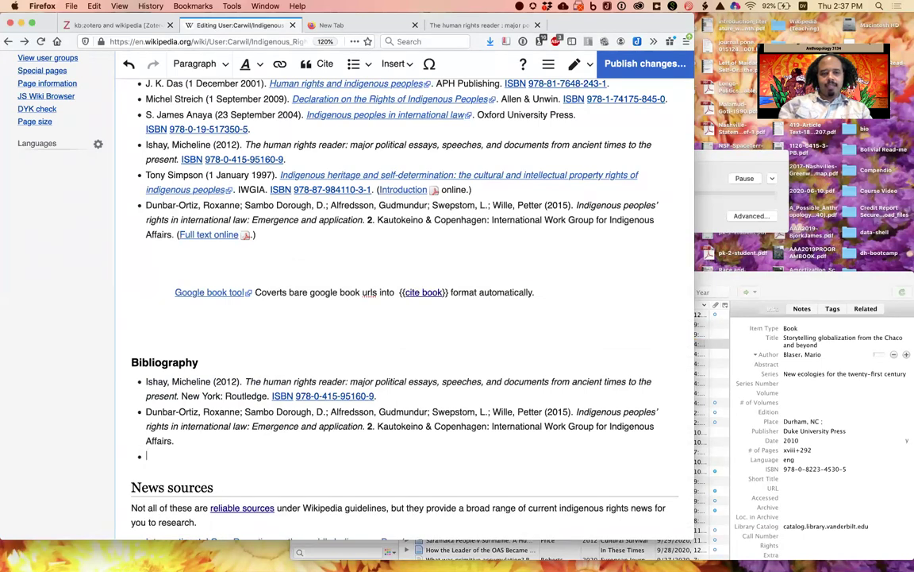
key(super+v)
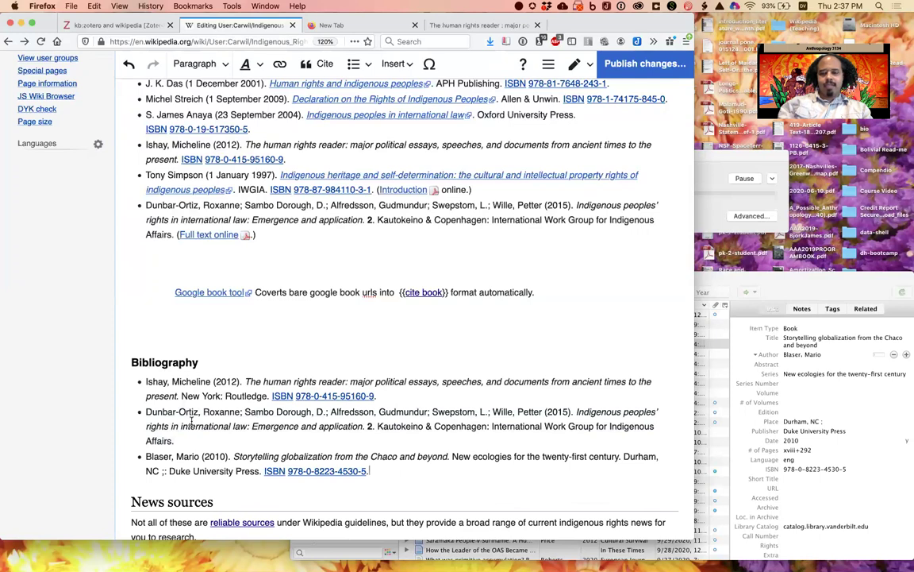
End the bullet list and begin a paragraph below it with "This contains the following cited fact:".
key(Return)
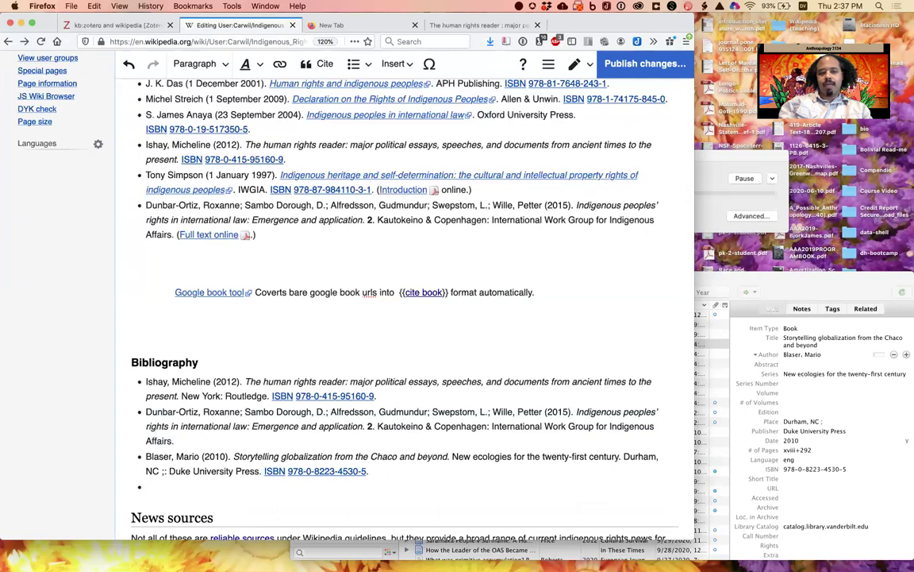
key(Return)
key(Return)
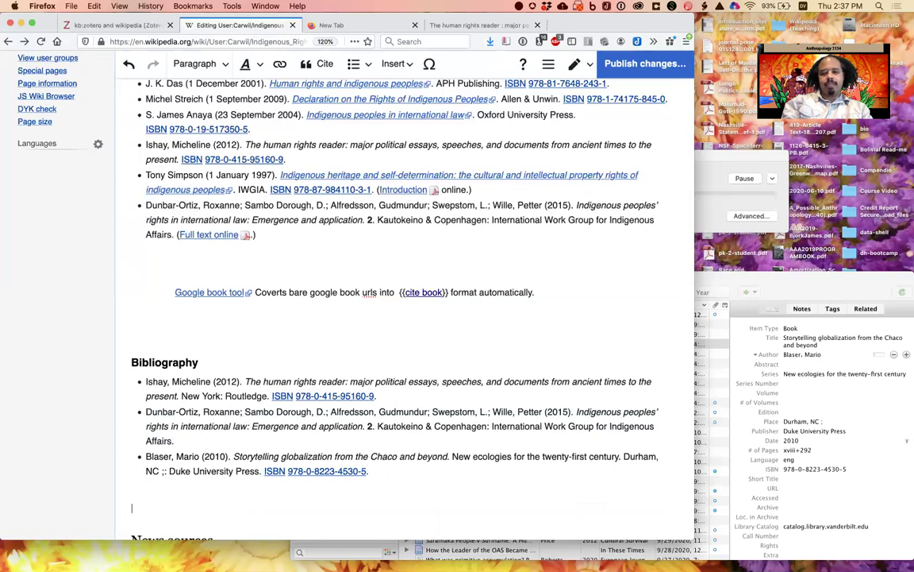
text(TH)
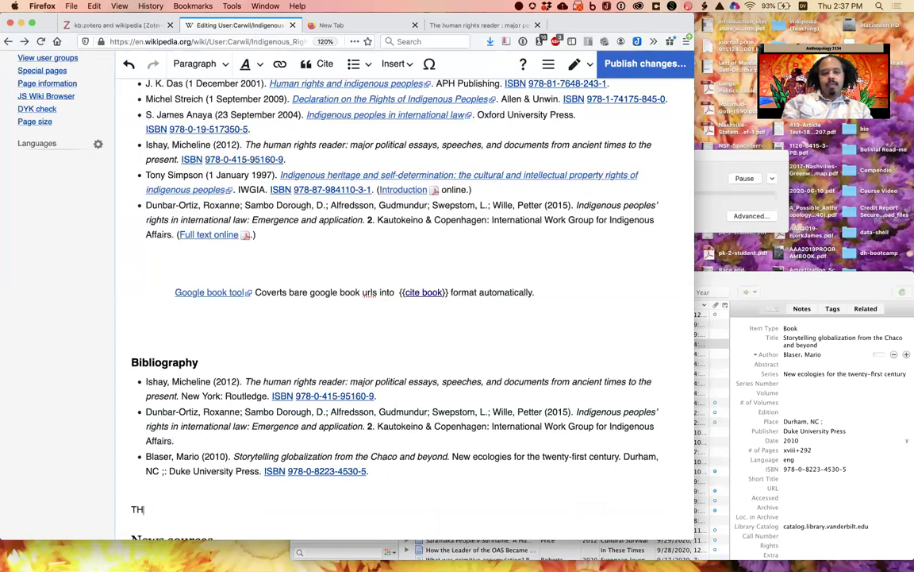
key(BackSpace)
text(his )
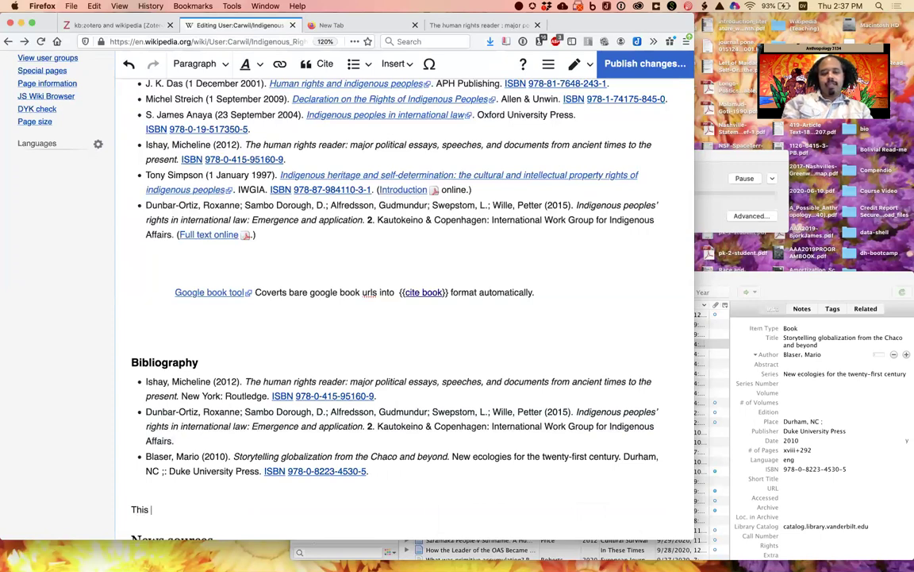
text(contains the following cited fact: )
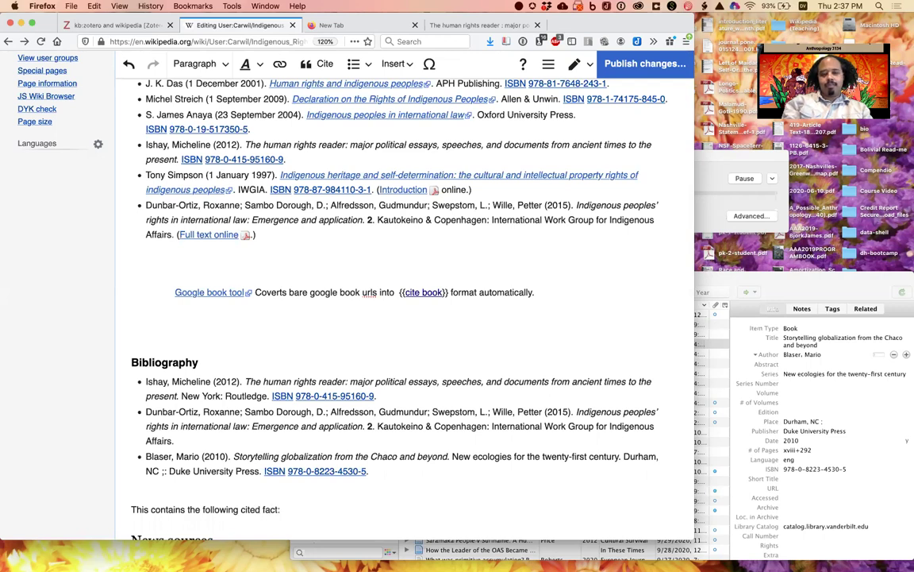
Complete the paragraph with the sentence "A's are the first letter in the Algonquin alphabet.".
text(A)
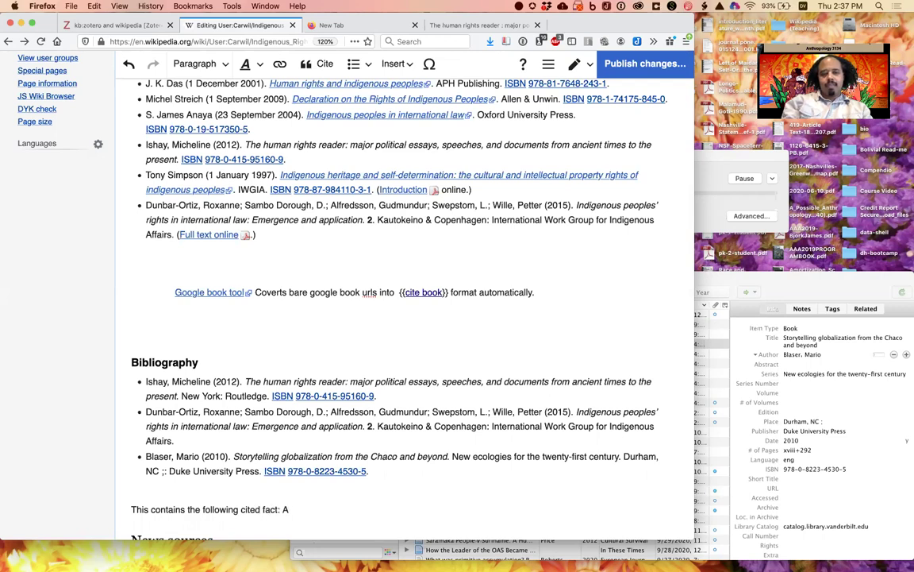
text(s are)
key(BackSpace)
key(BackSpace)
key(BackSpace)
key(BackSpace)
key(BackSpace)
text('s are the firs)
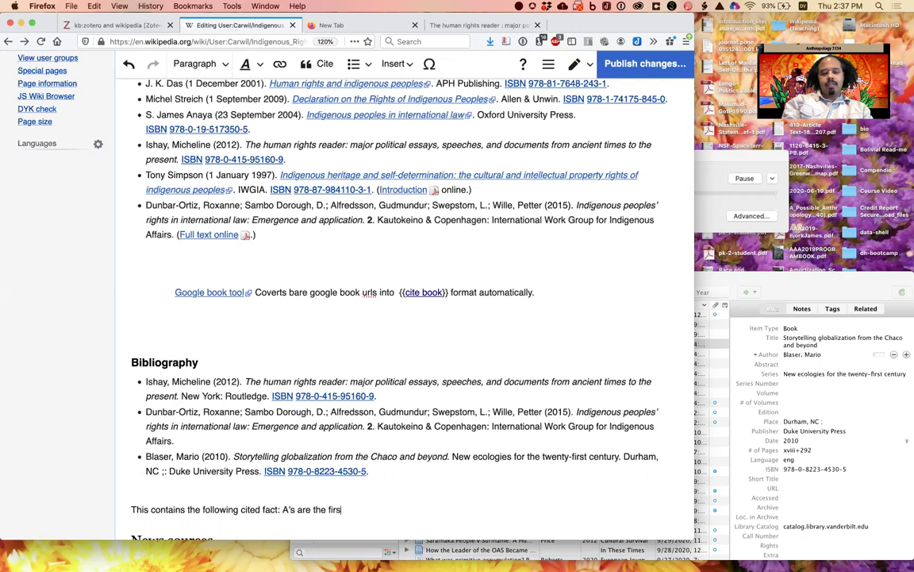
text(t letter in the)
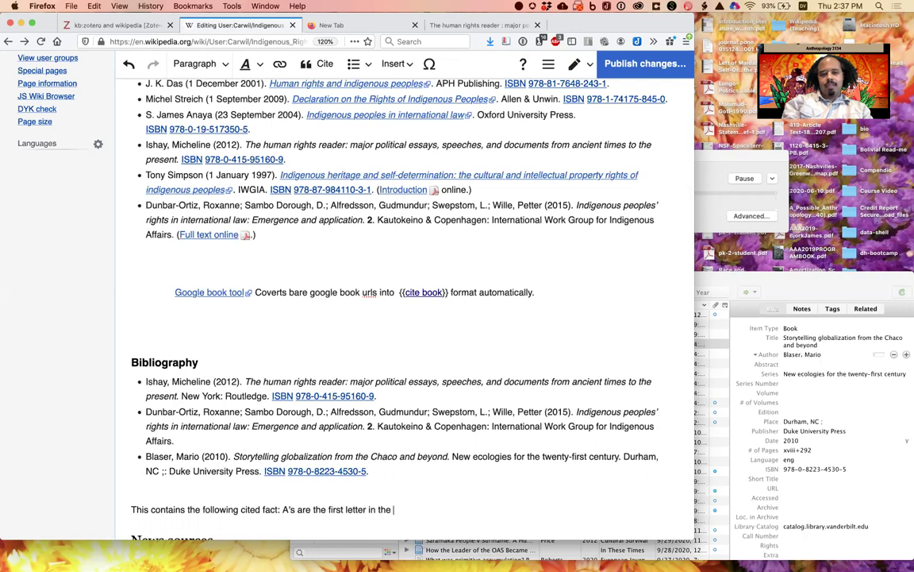
text( Algonquin)
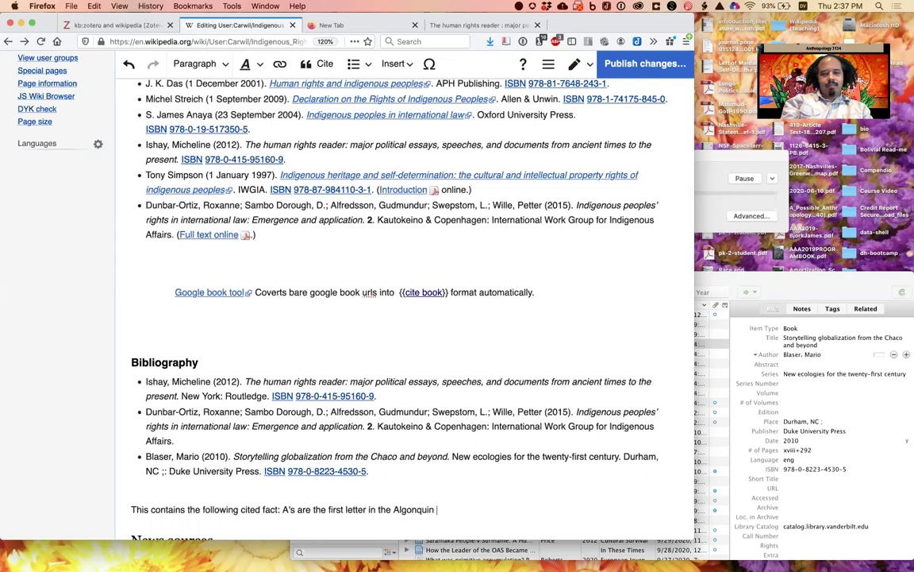
text( alphabet.)
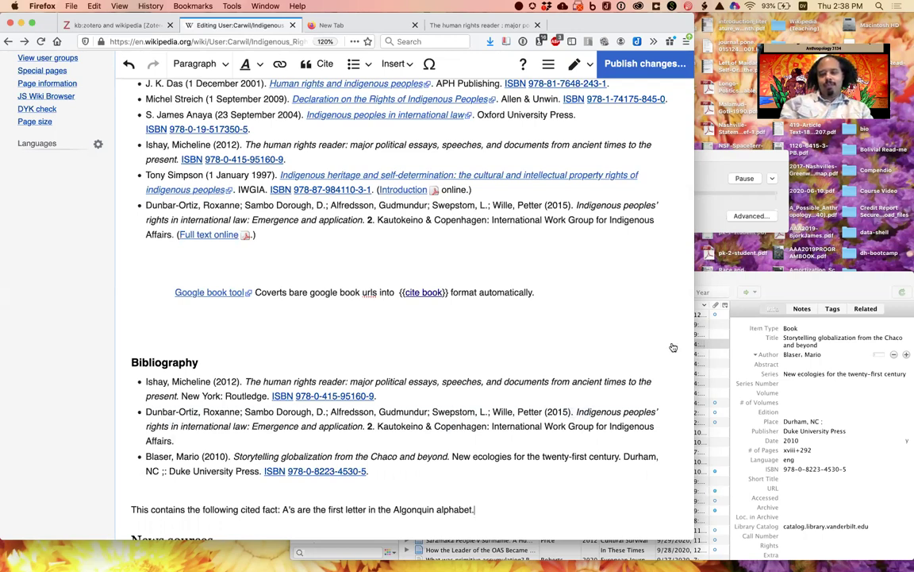
Copy the journal article "Storytelling in a digital age" from Zotero and return to the Wikipedia page in Firefox.
click(702, 334)
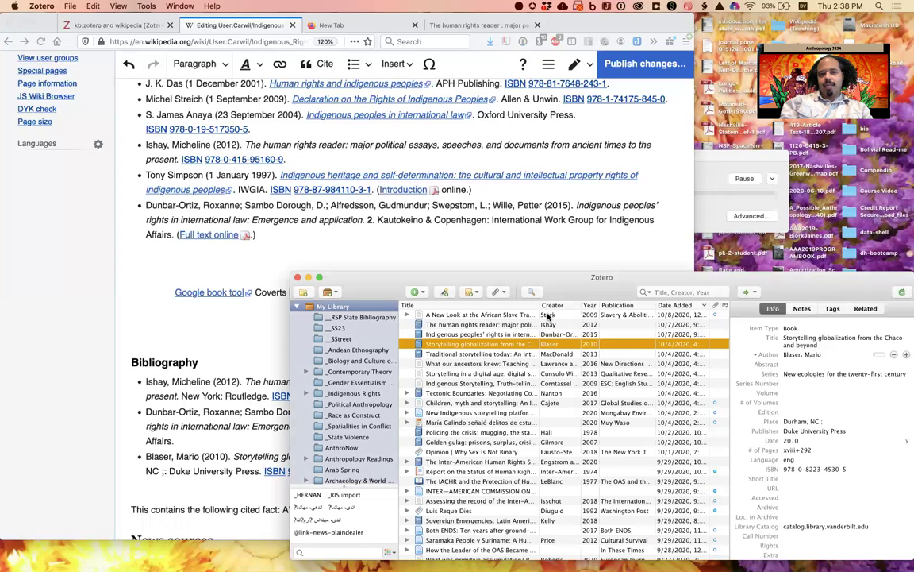
click(502, 375)
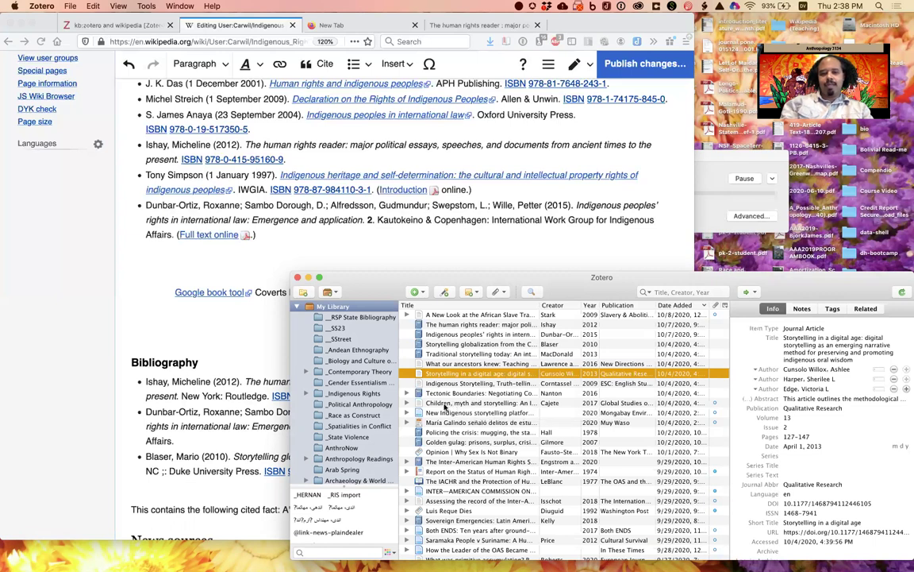
click(154, 438)
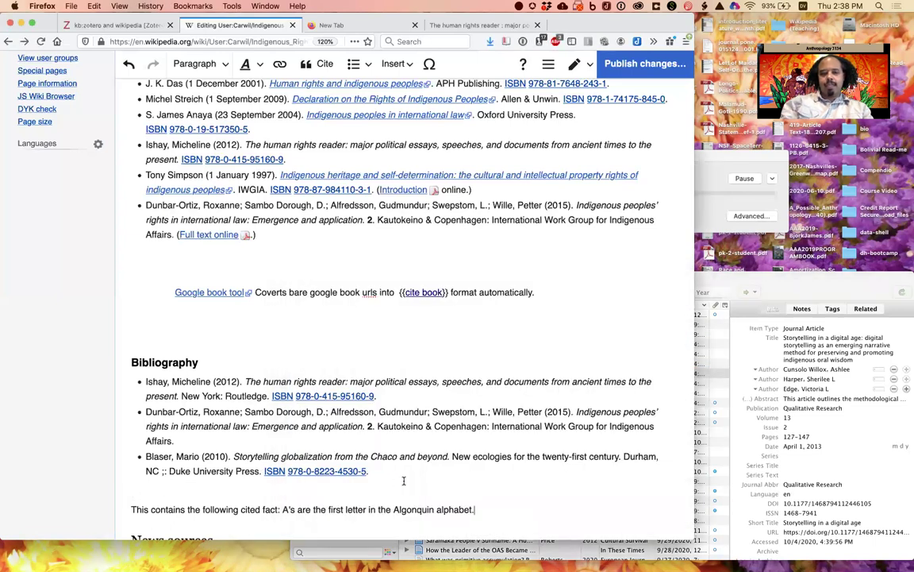
text(Cunsolo Willox, Ashlee; Harper, Sherilee L; Edge, Victoria L (2013-04-01). "Storytelling in a digital age: digital storytelling as an emerging narrative method for preserving and promoting indigenous oral wisdom". Qualitative Research. 13 (2): 127–147. doi:10.1177/1468794112446105. ISSN 1468-7941. Retrieved 2020-10-04.)
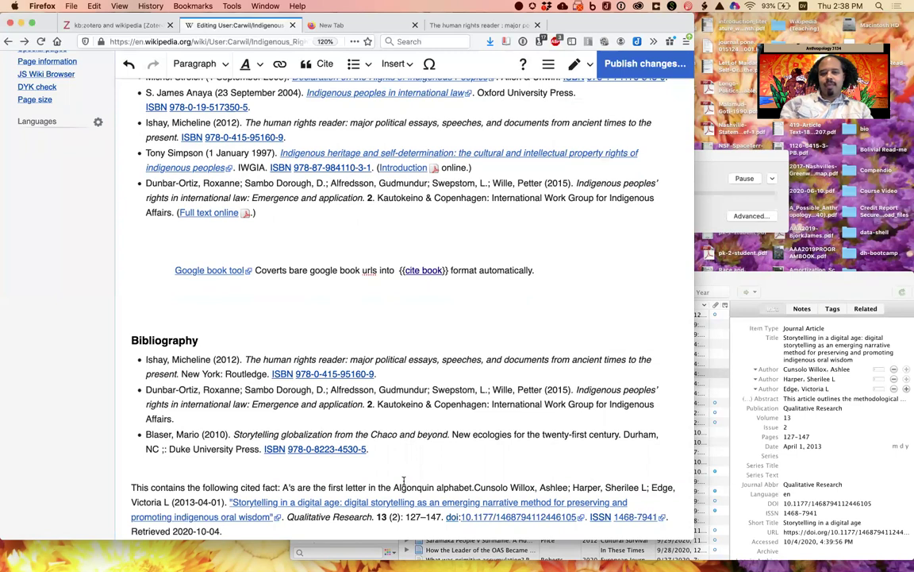
key(super+z)
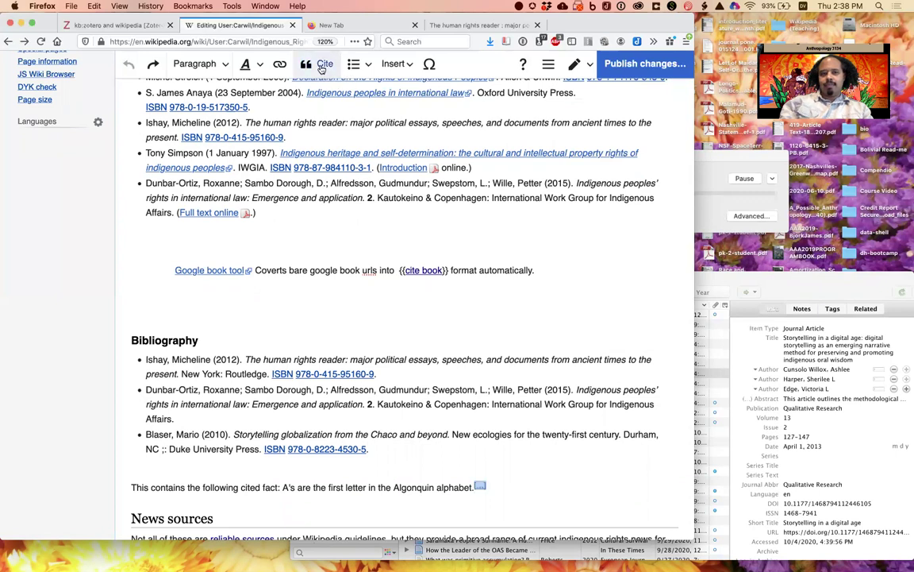
click(321, 66)
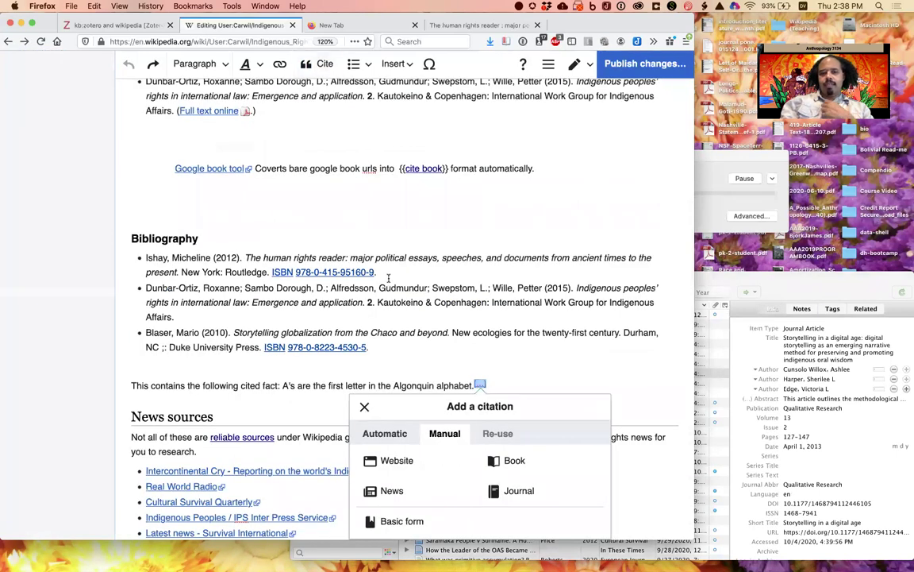
scroll(387, 318, down, 2)
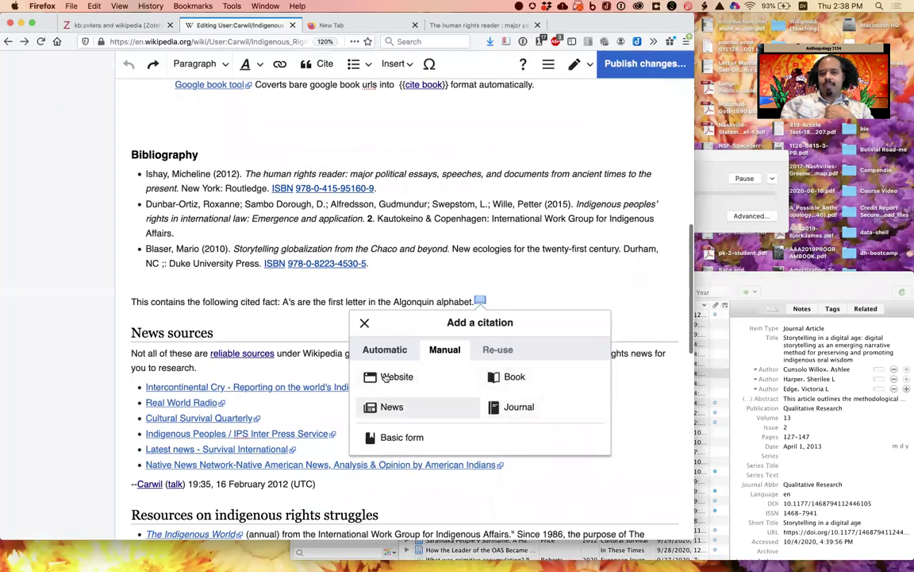
click(508, 407)
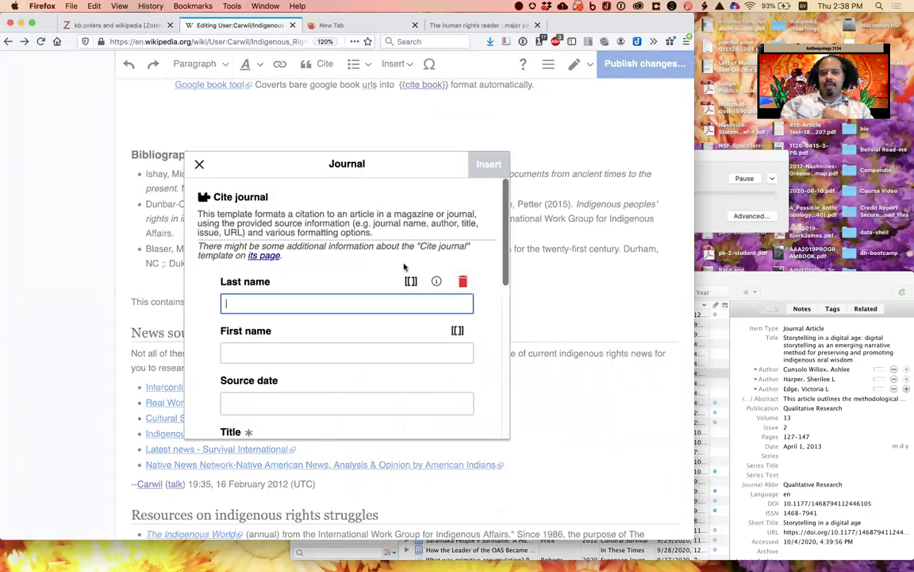
scroll(363, 262, down, 8)
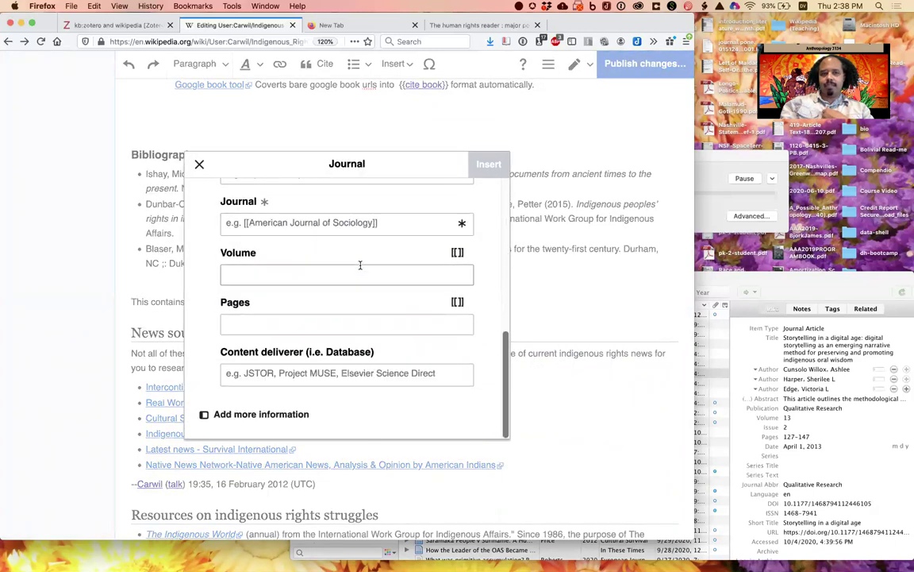
click(199, 165)
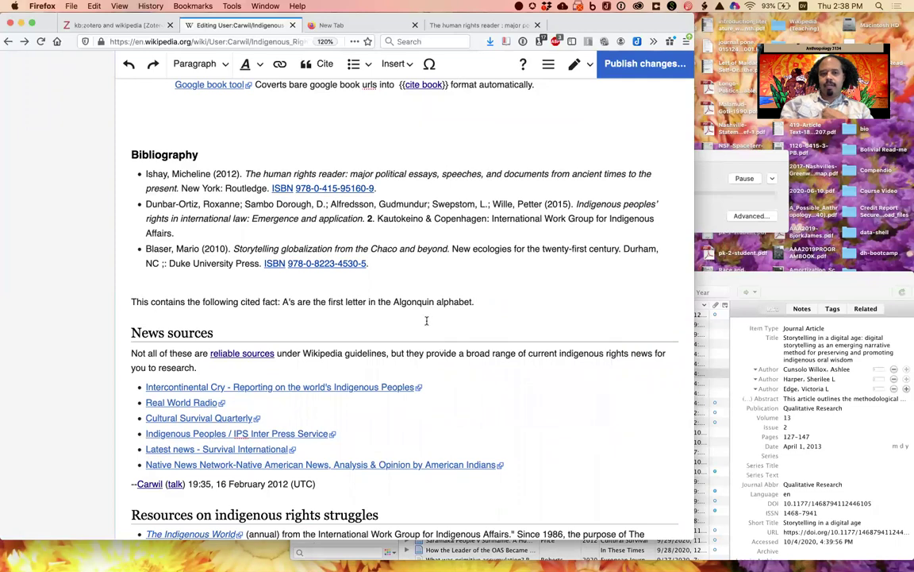
Start a manual basic-form citation after the Algonquin alphabet sentence and paste the copied "Storytelling in a digital age" reference into it.
click(328, 67)
click(405, 438)
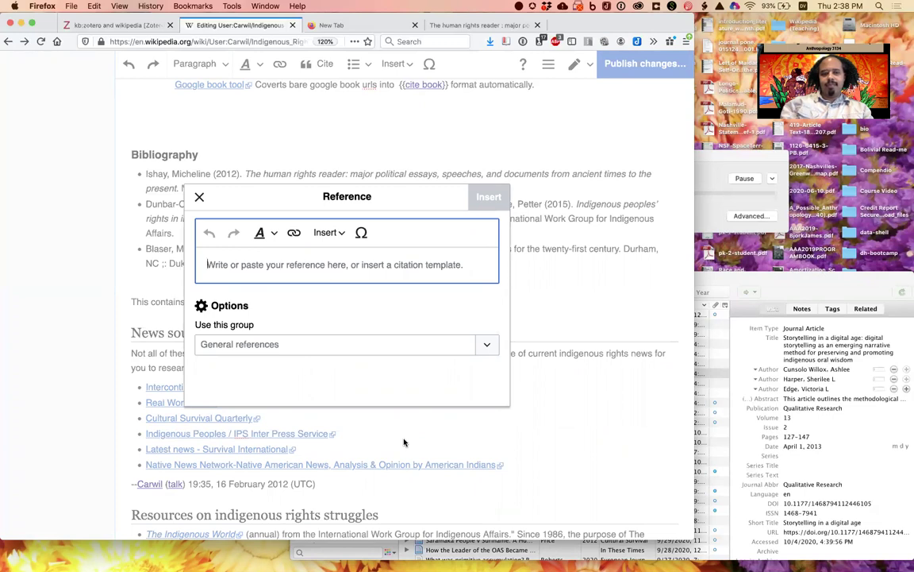
text(Cunsolo Willox, Ashlee; Harper, Sherilee L; Edge, Victoria L (2013-04-01). "Storytelling in a digital age: digital storytelling as an emerging narrative method for preserving and promoting indigenous oral wisdom". Qualitative Research. 13 (2): 127–147. doi:10.1177/1468794112446105. ISSN 1468-7941. Retrieved 2020-10-04.)
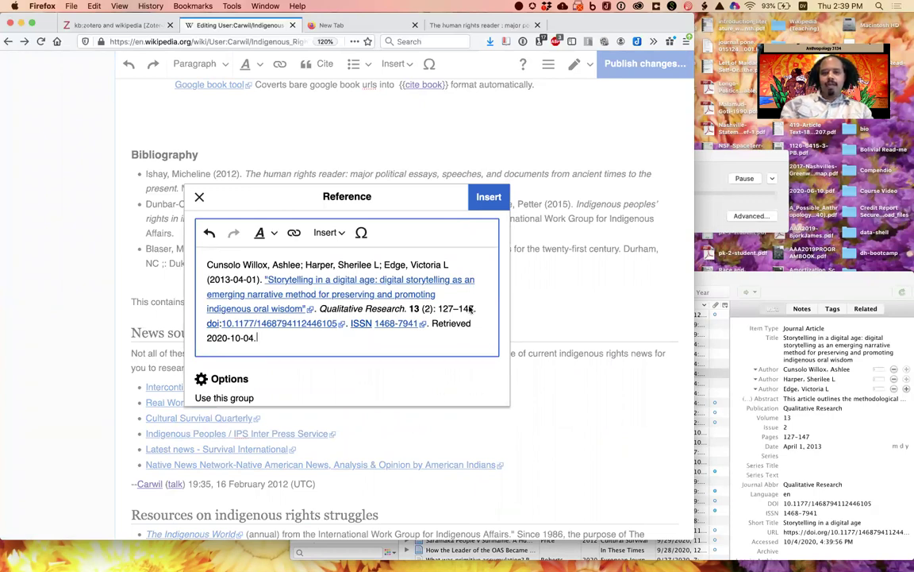
Edit the pasted Cite journal template so its Pages value is 133, and apply the change.
drag(479, 308, 439, 311)
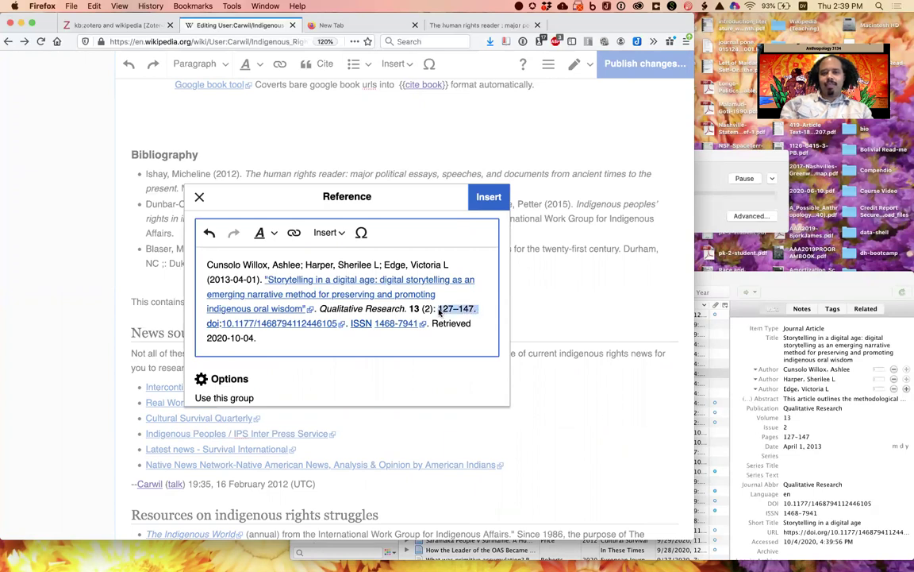
click(353, 315)
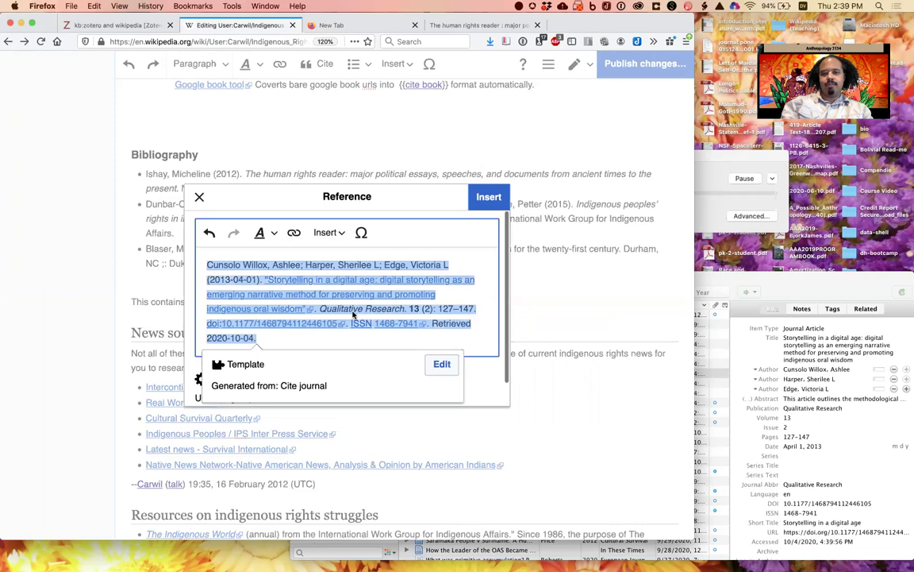
click(440, 365)
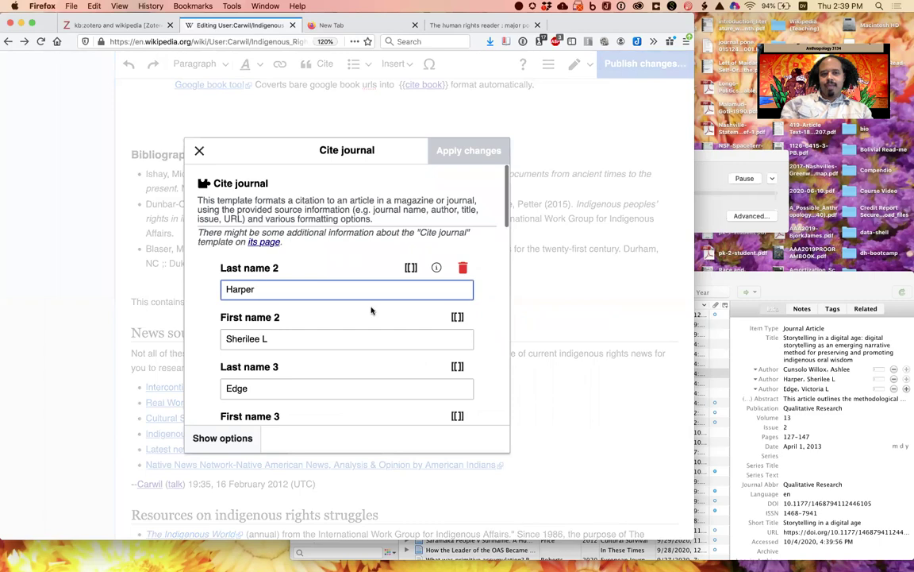
scroll(370, 311, down, 5)
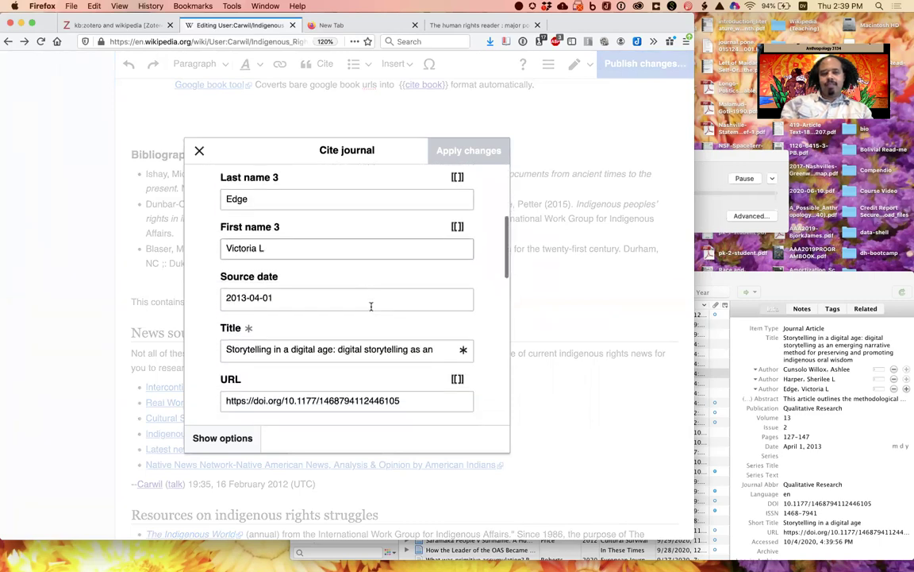
scroll(371, 306, down, 5)
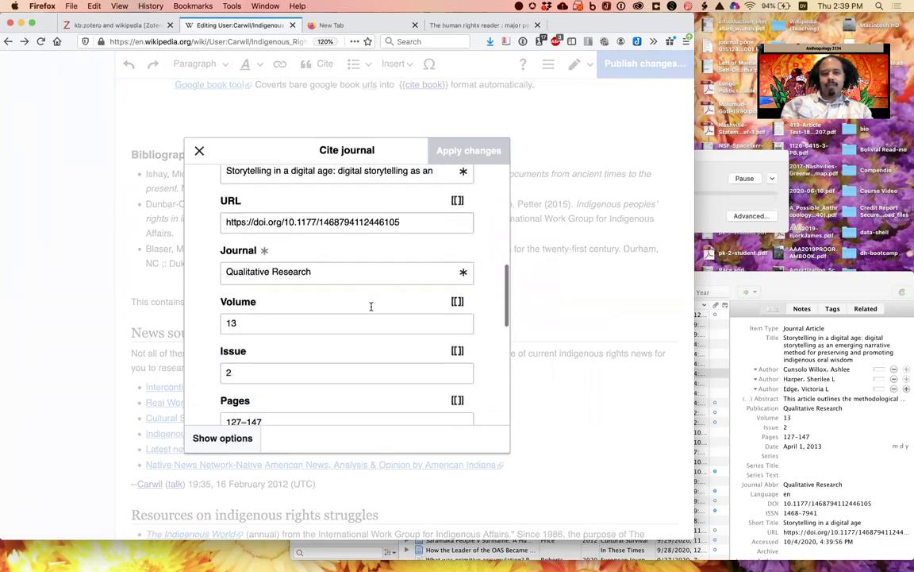
scroll(371, 308, down, 2)
click(301, 322)
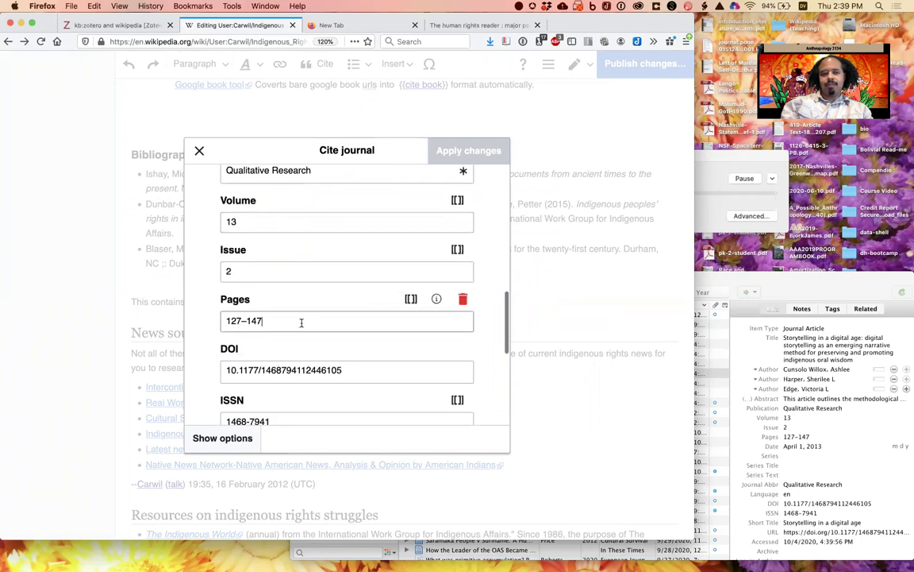
key(super+a)
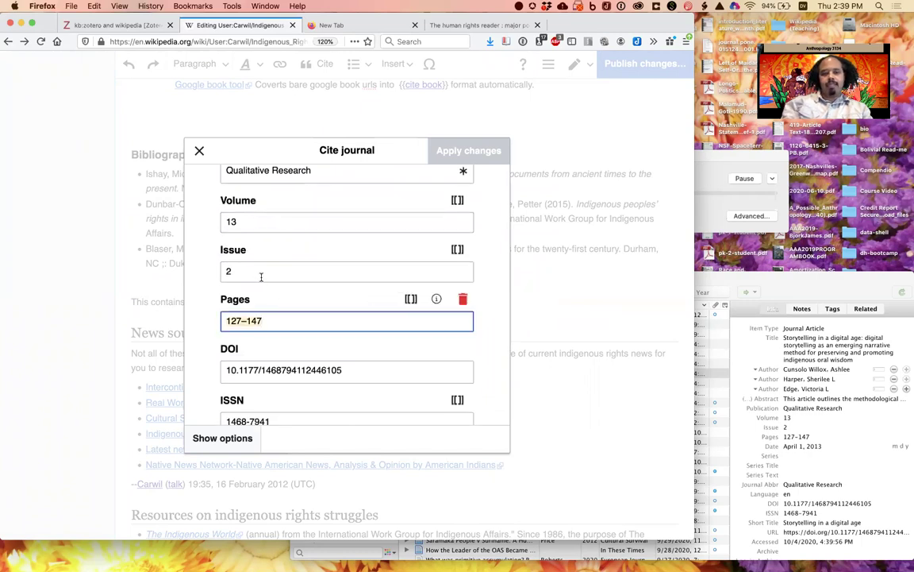
text(133)
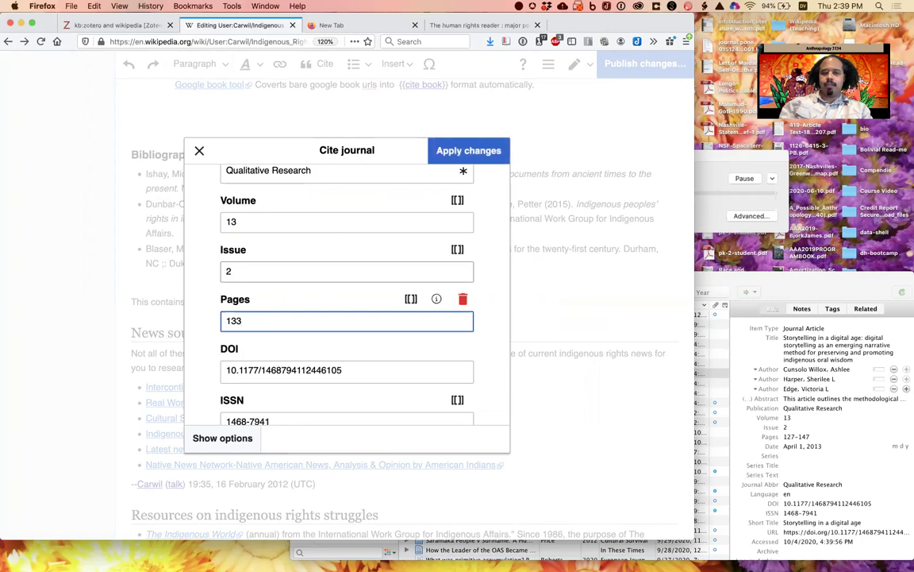
click(465, 162)
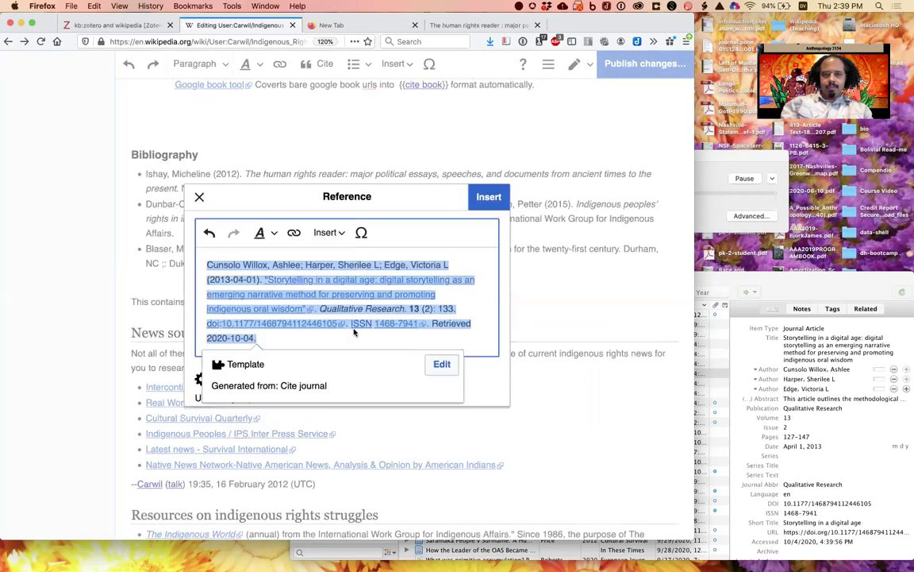
Insert the finished journal reference as a footnote after the Algonquin alphabet sentence and dismiss its preview.
click(354, 343)
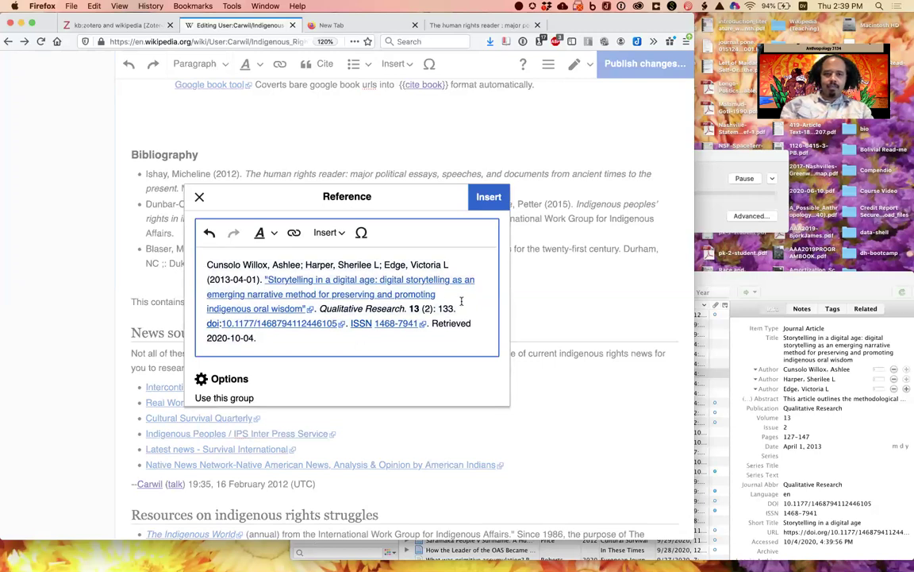
click(489, 197)
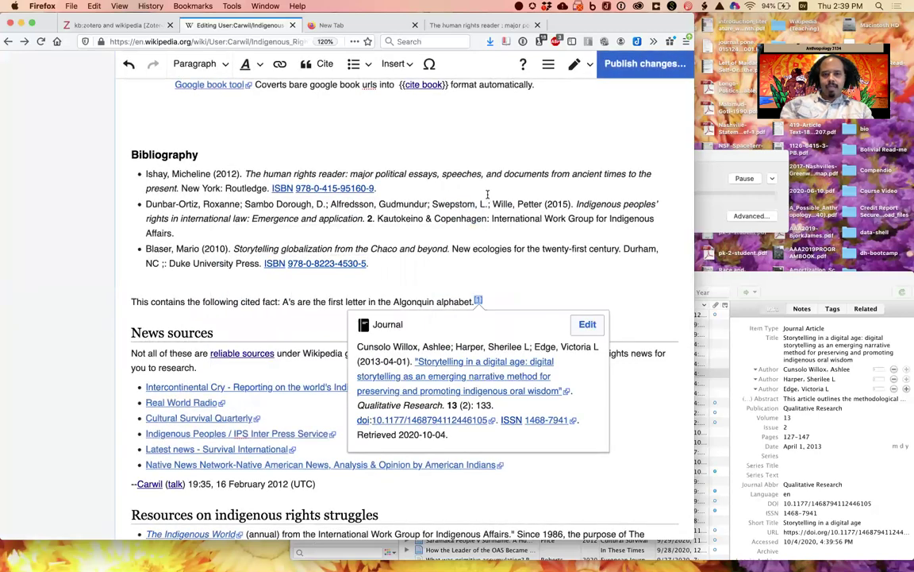
click(502, 297)
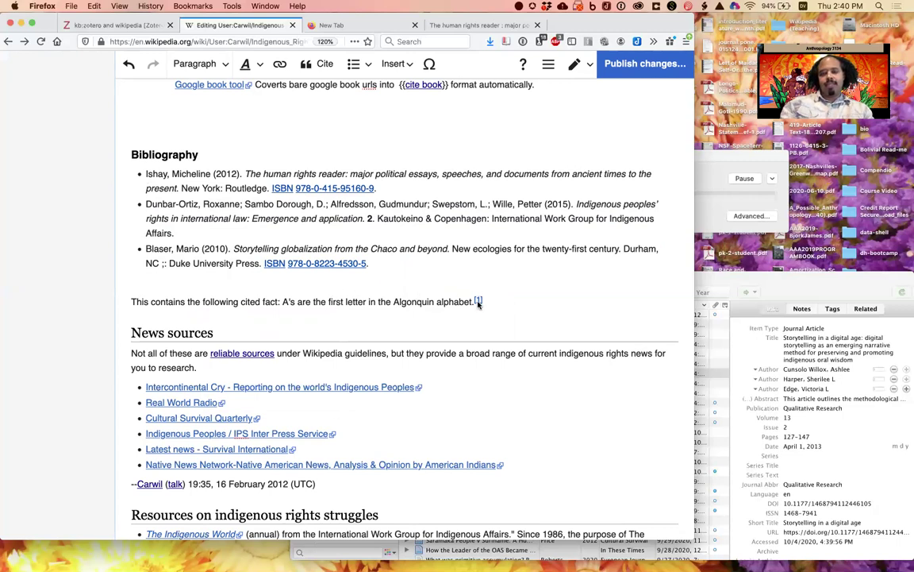
Publish the page changes with the edit summary addition "I added a sample bibliography and a sample "fact" that I will delete later.".
click(636, 66)
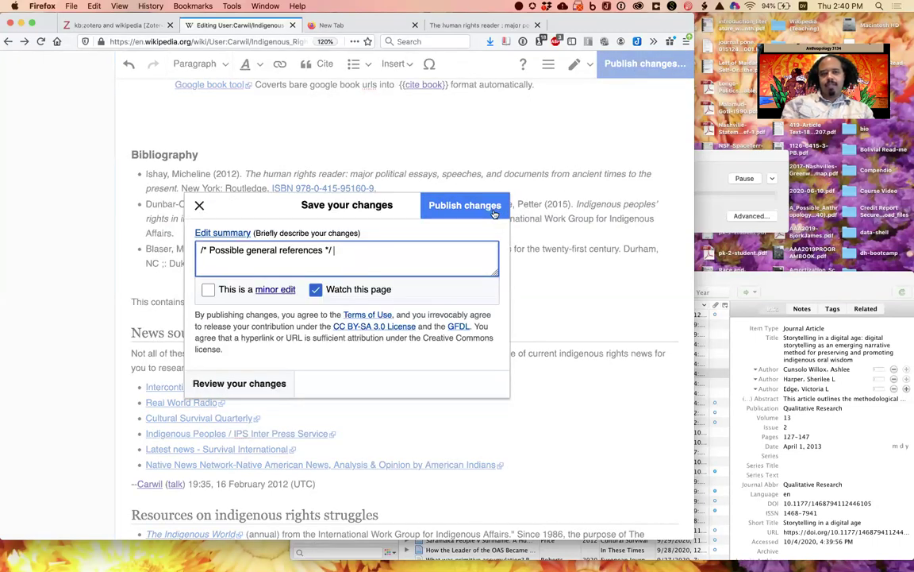
text(I added)
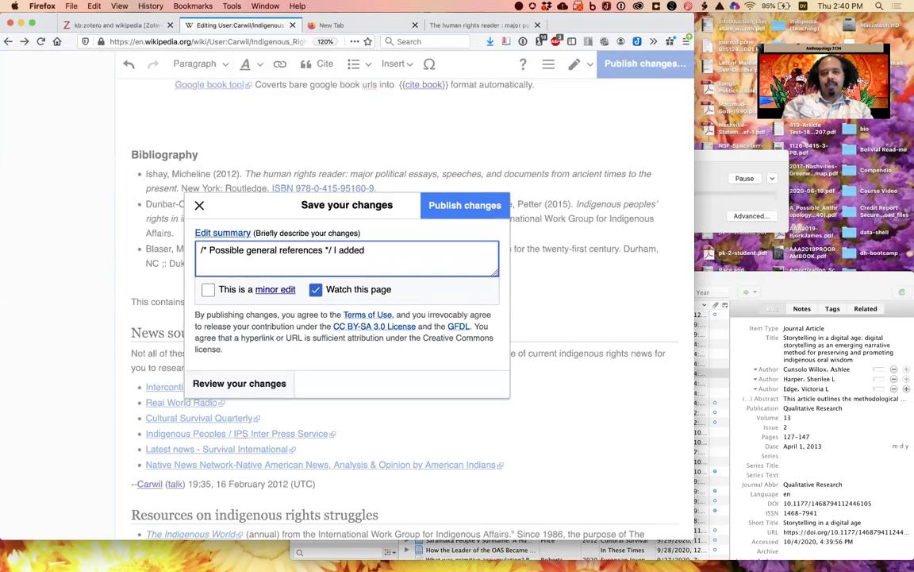
text( a sample bi)
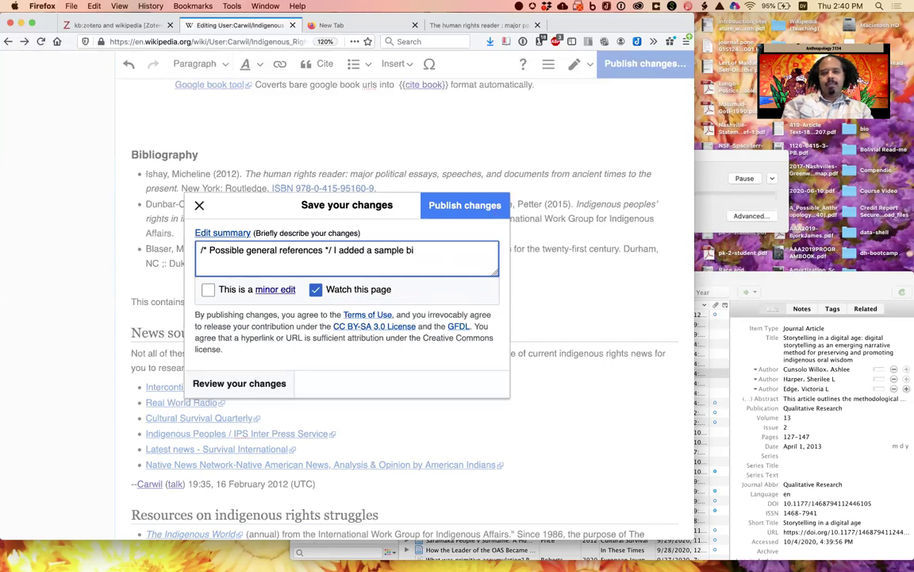
text(bliography)
key(BackSpace)
key(BackSpace)
text(hy and a )
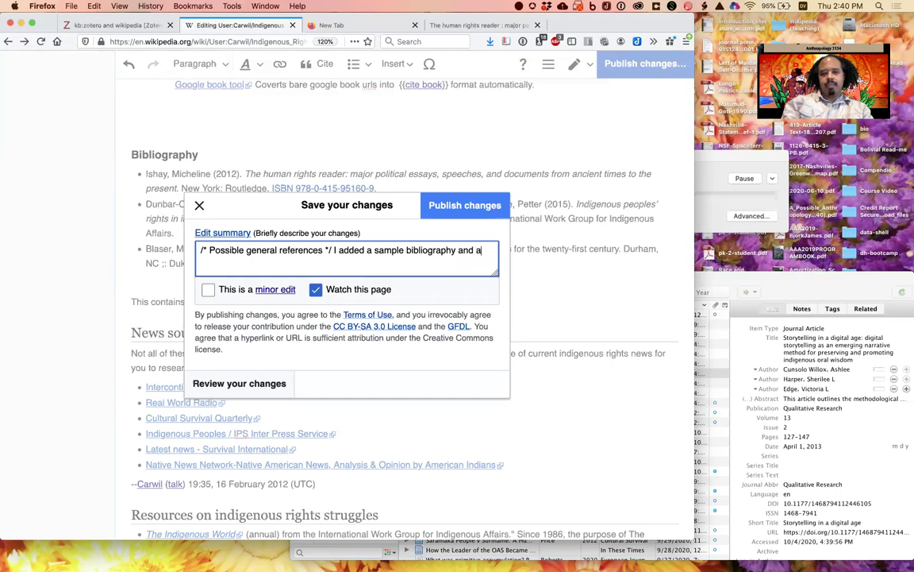
text(sample "f)
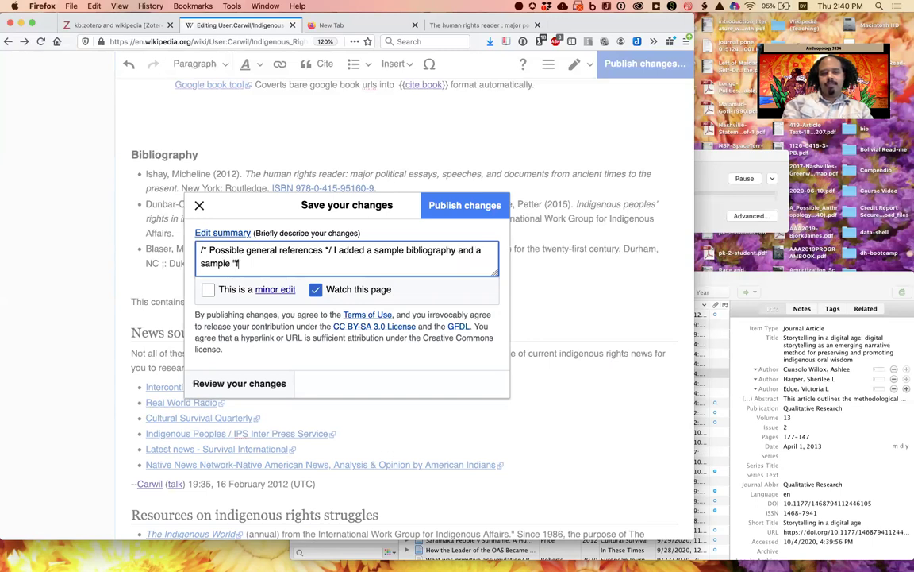
text(act" that I will delete later.)
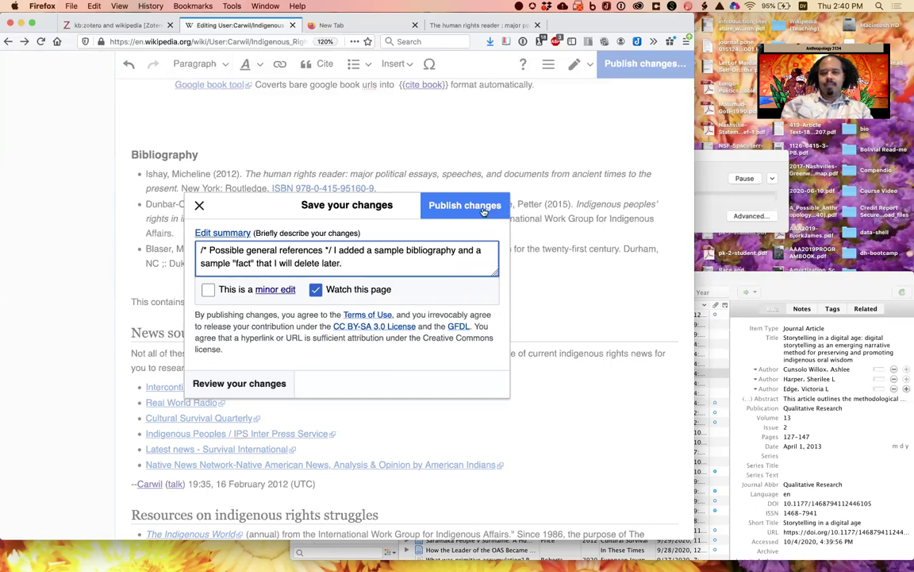
click(481, 207)
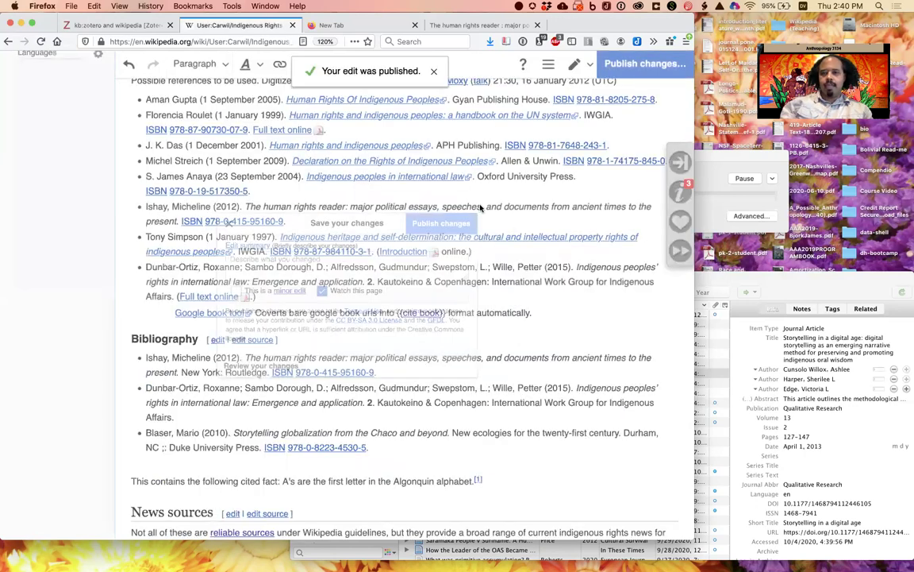